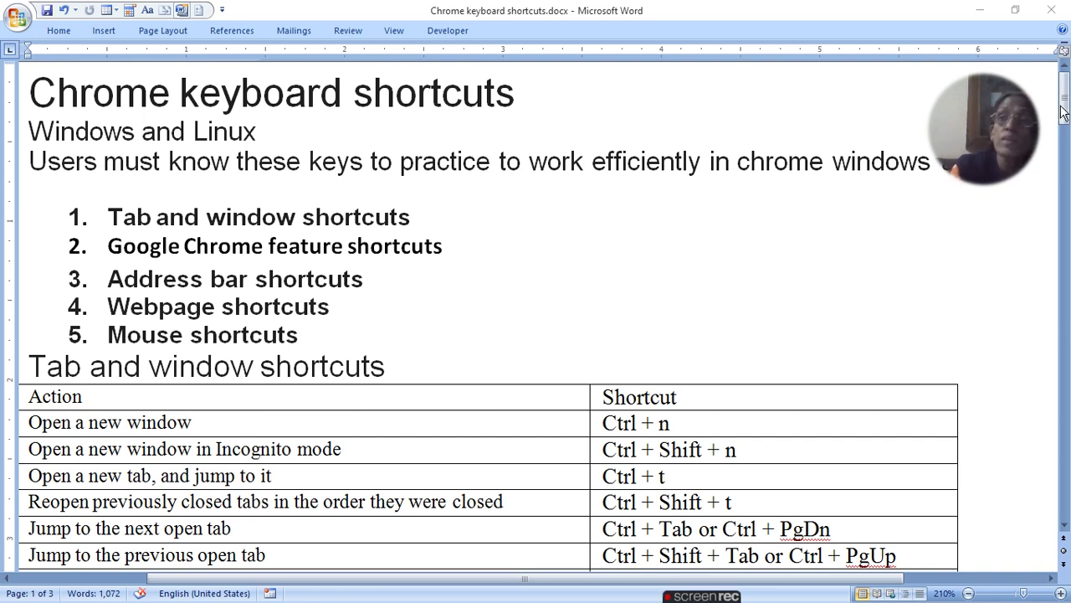
- Scroll the Word document down to the Tab and window shortcuts table
{"action": "left_click_drag", "start_coordinate": [1066, 103], "coordinate": [1066, 139]}
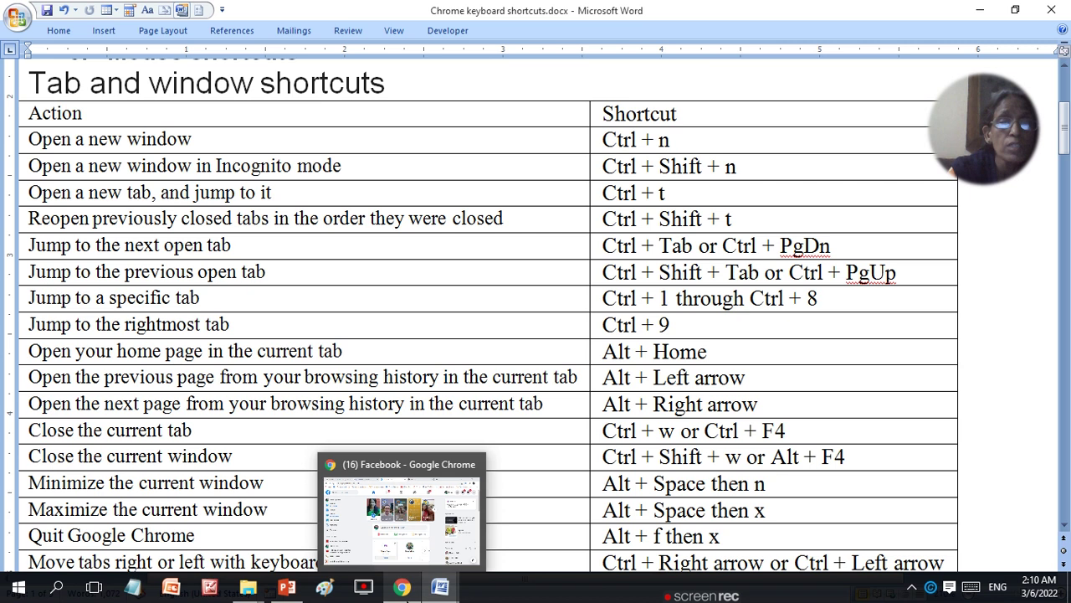
{"action": "left_click", "coordinate": [402, 587]}
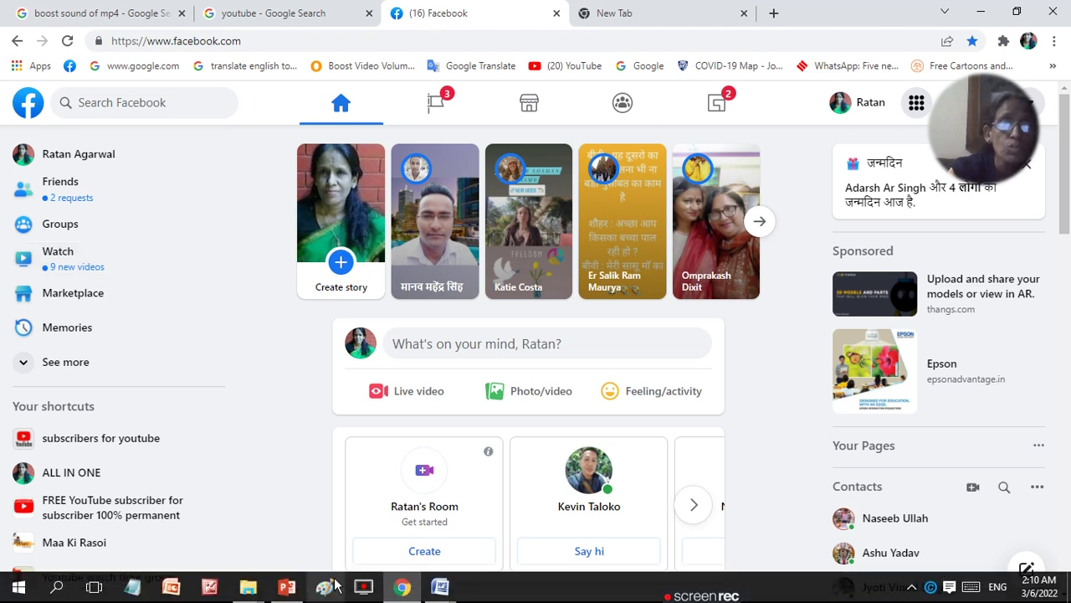
{"action": "mouse_move", "coordinate": [444, 594]}
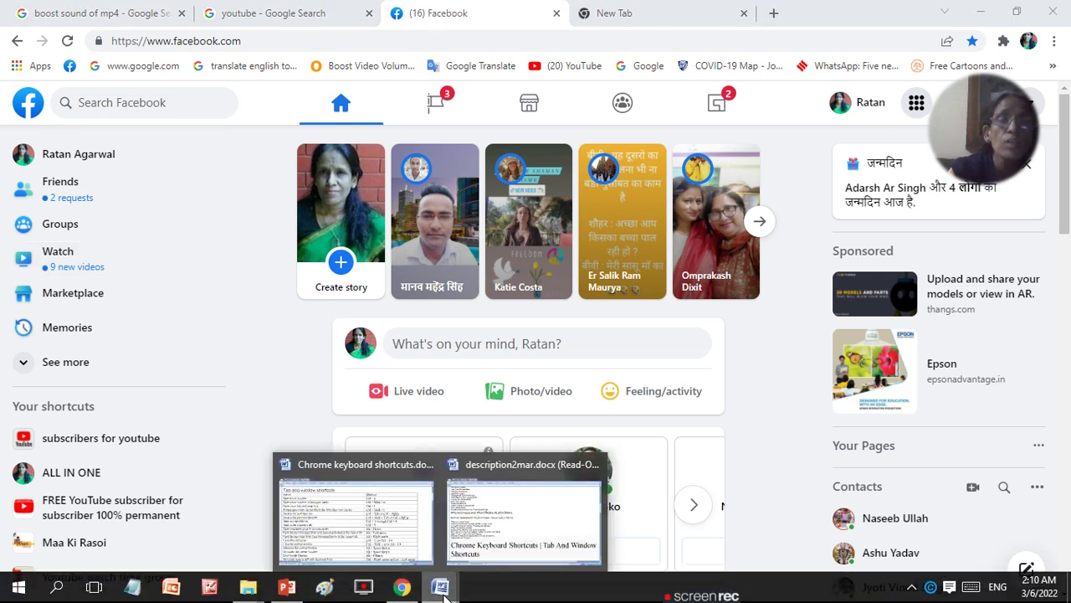
{"action": "left_click", "coordinate": [369, 515]}
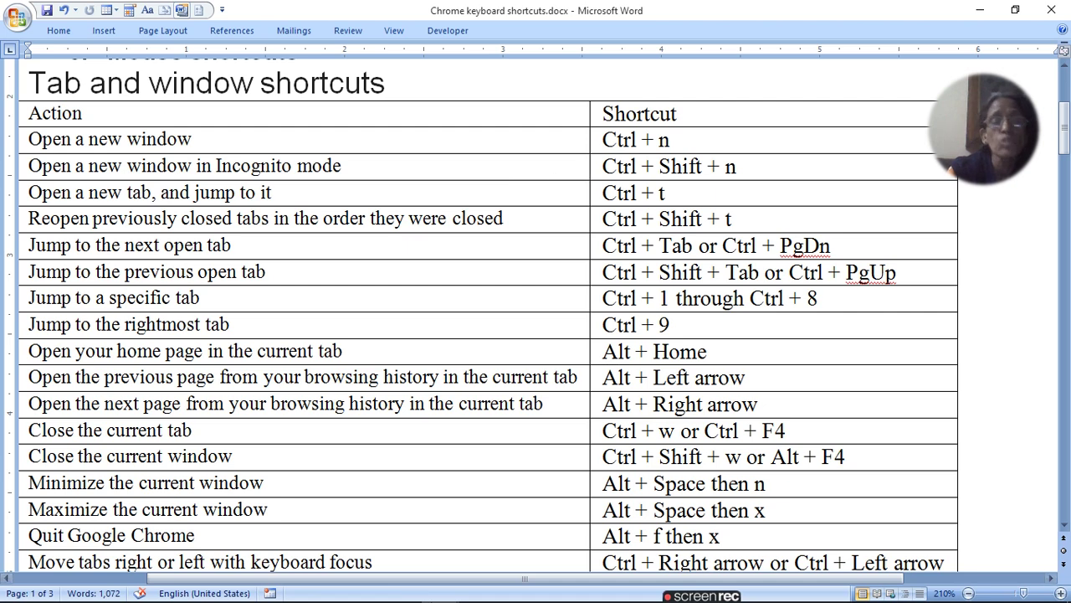
{"action": "mouse_move", "coordinate": [408, 591]}
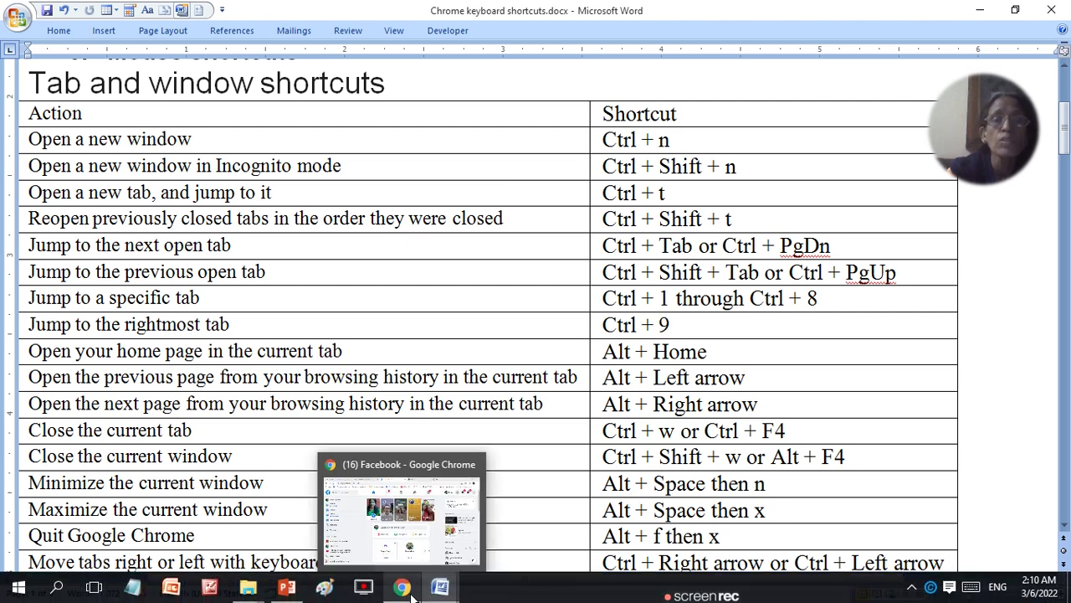
{"action": "left_click", "coordinate": [411, 594]}
{"action": "left_click", "coordinate": [409, 593]}
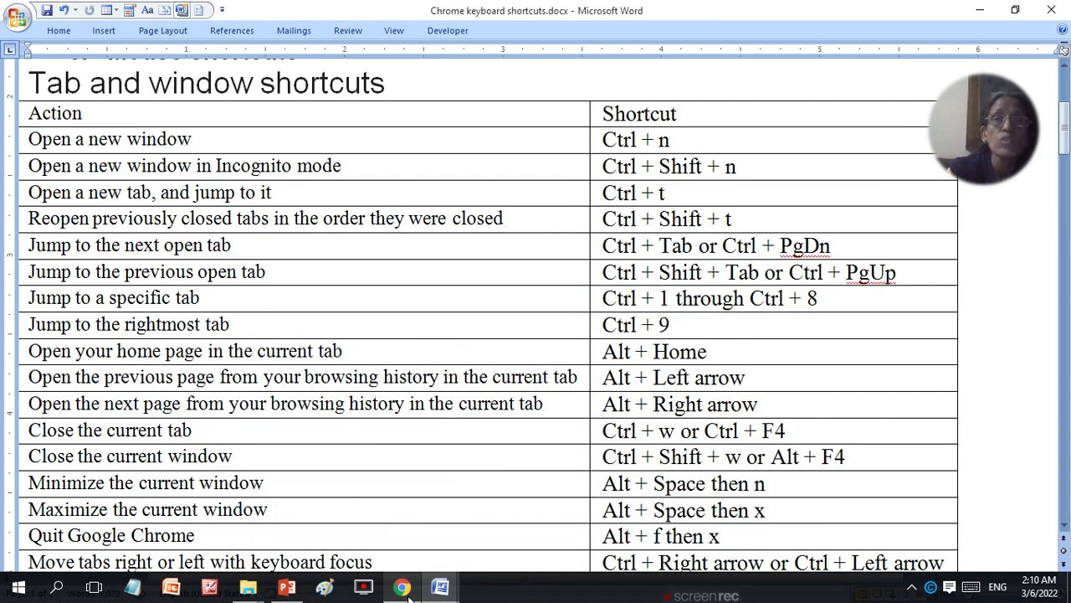
{"action": "left_click", "coordinate": [409, 596]}
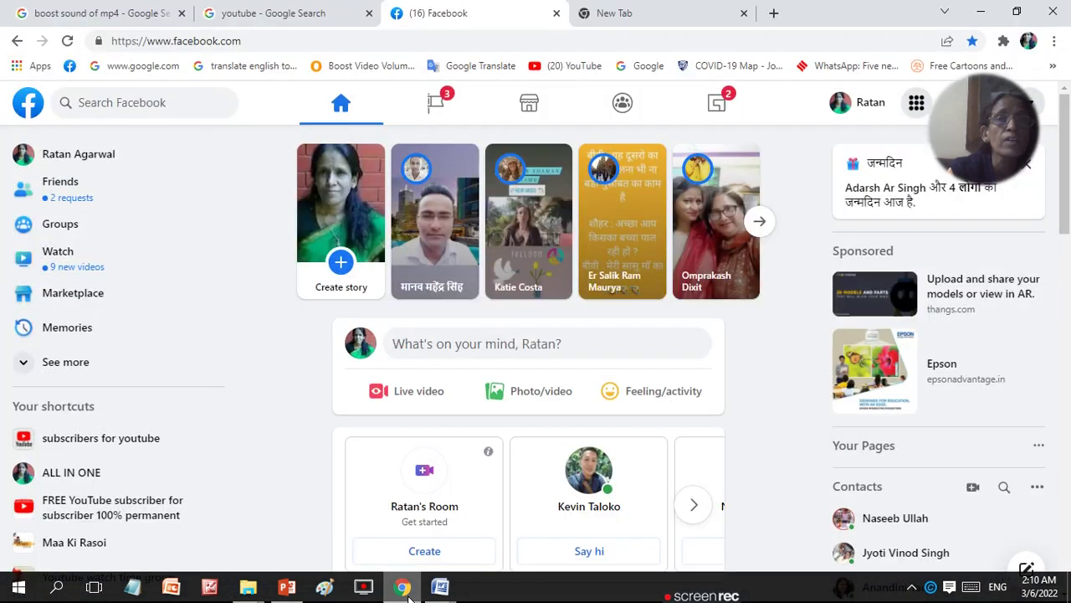
{"action": "middle_click", "coordinate": [410, 594]}
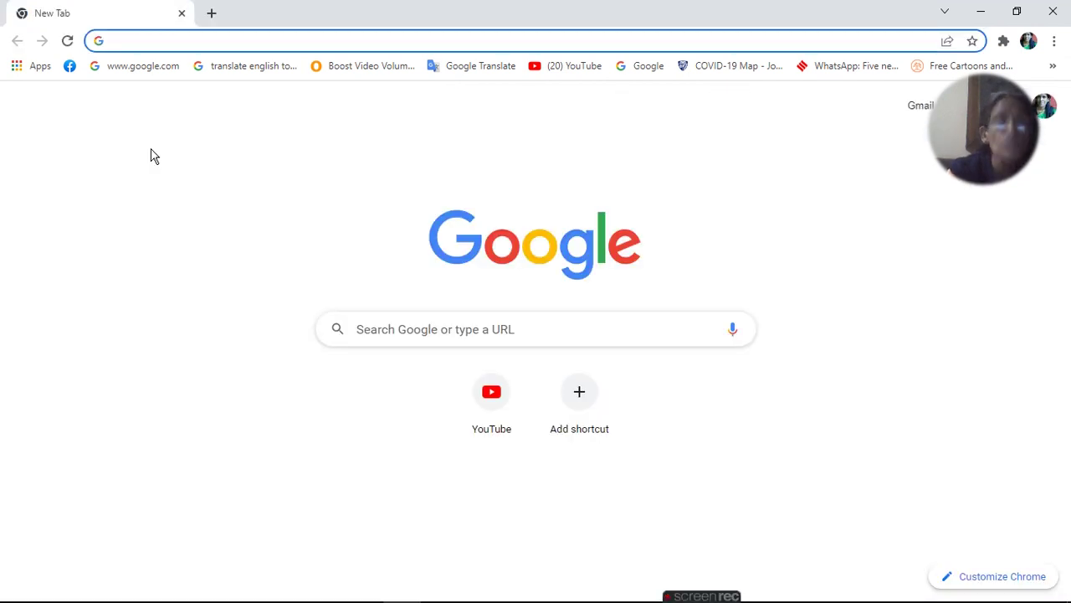
{"action": "key", "text": "ctrl+shift+n"}
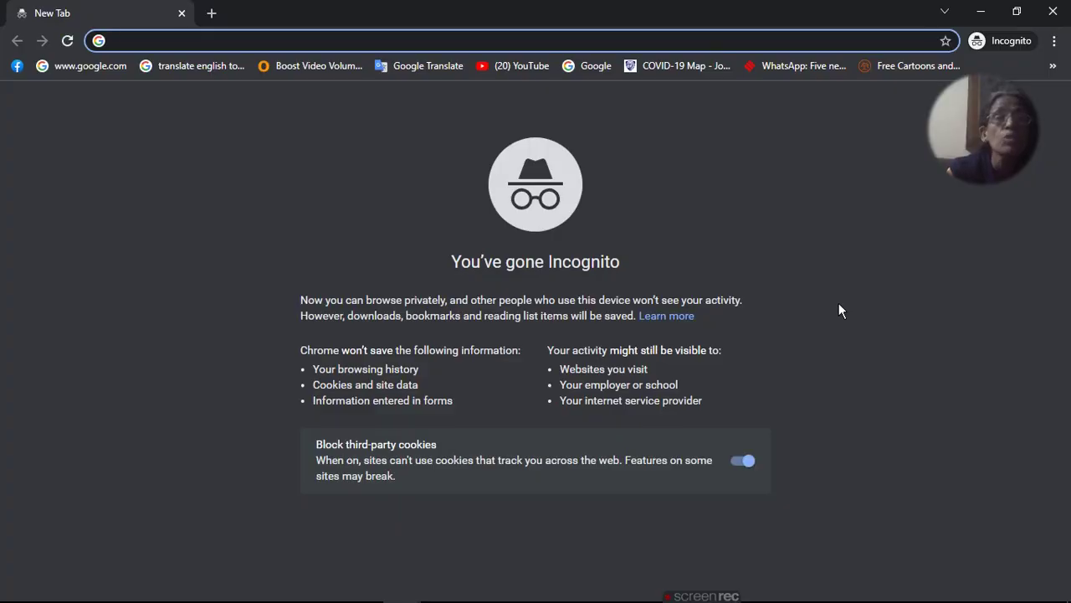
{"action": "key", "text": "ctrl+shift+w"}
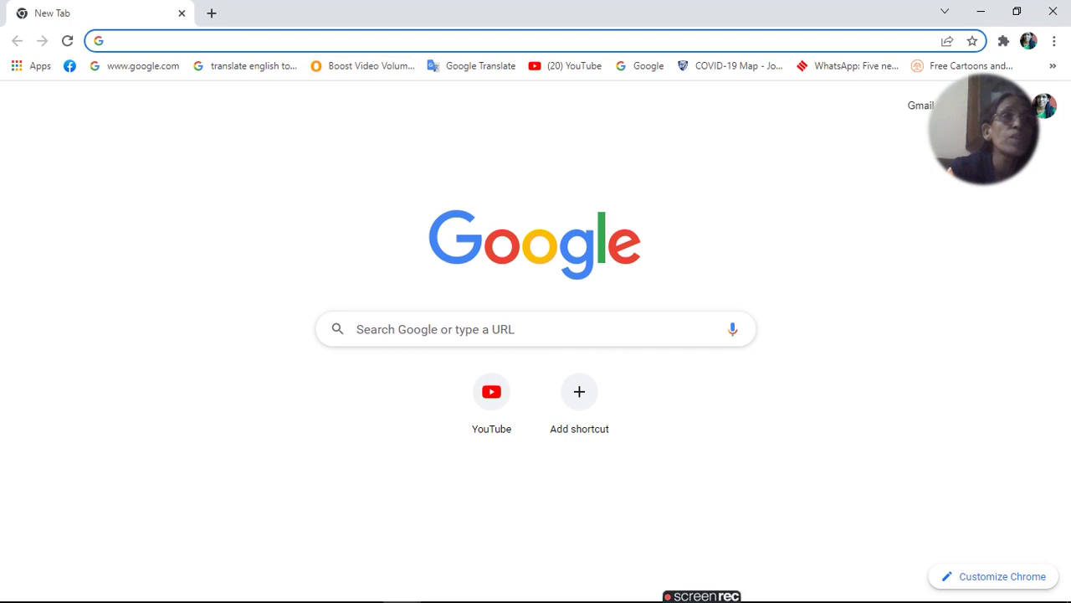
{"action": "left_click", "coordinate": [1059, 15]}
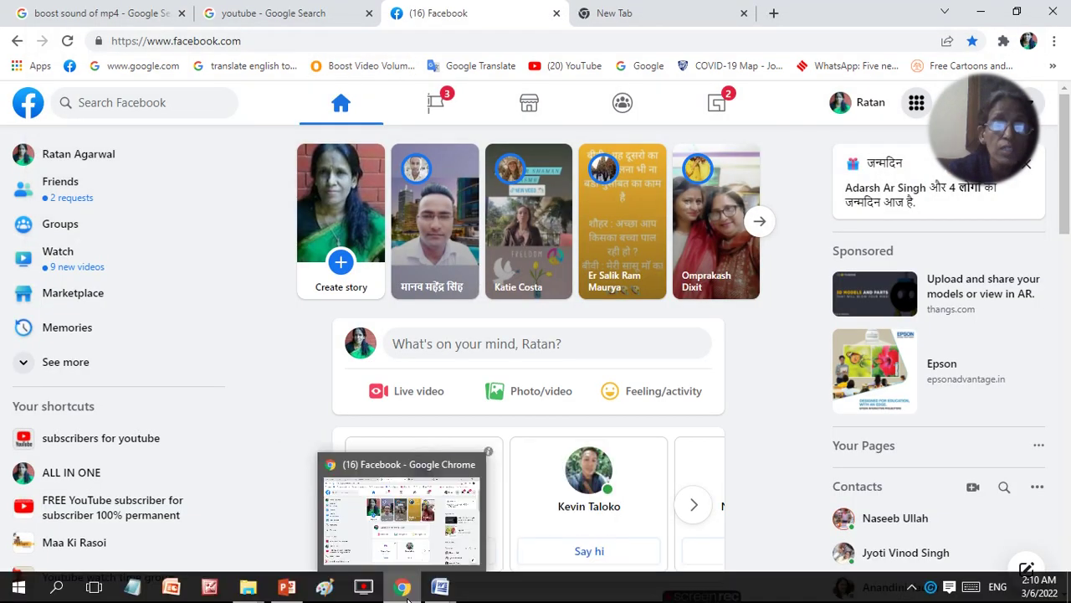
{"action": "mouse_move", "coordinate": [444, 590]}
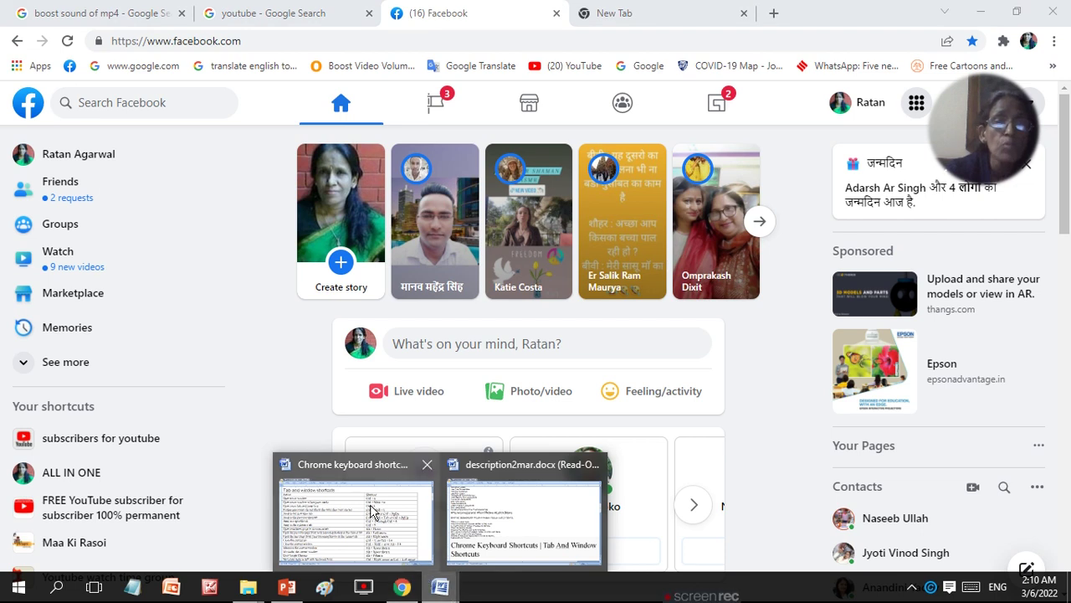
{"action": "left_click", "coordinate": [373, 513]}
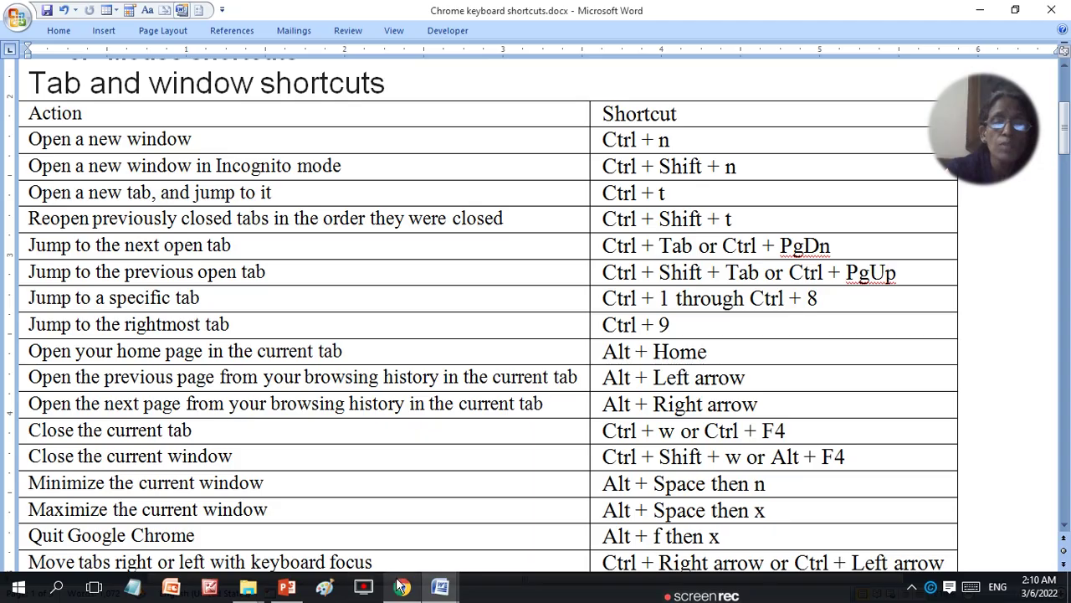
- Open a new tab in the Facebook browser window with Ctrl+T, then check the Word shortcuts document
{"action": "left_click", "coordinate": [404, 592]}
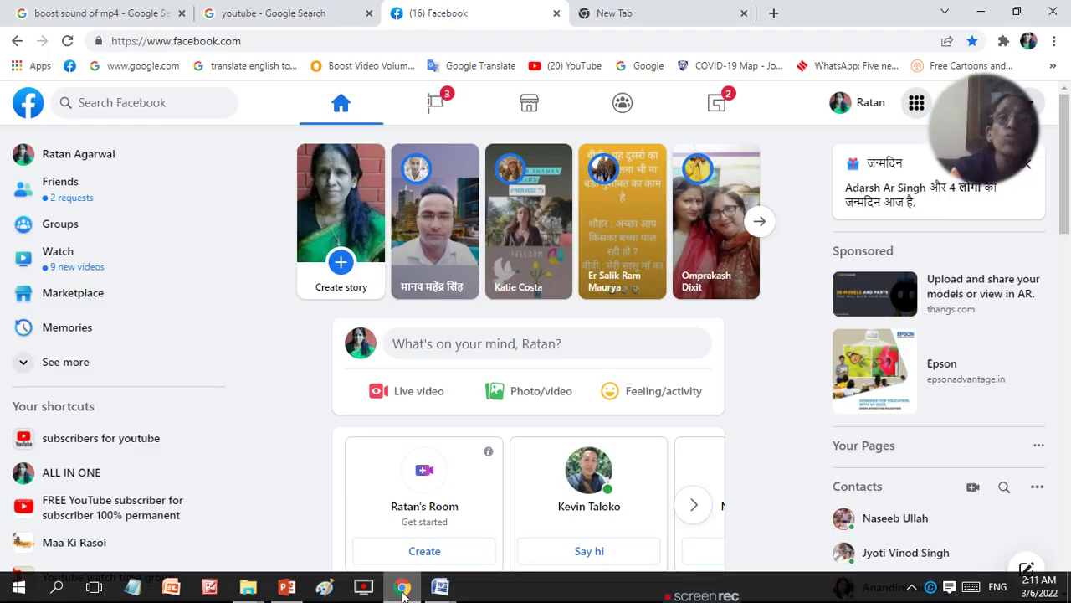
{"action": "key", "text": "ctrl+t"}
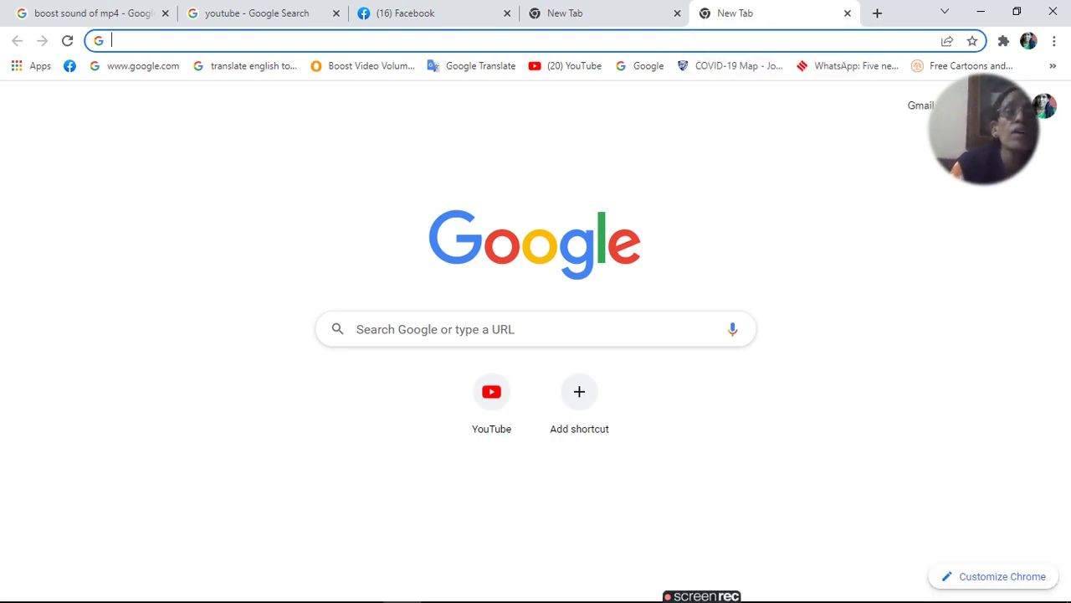
{"action": "mouse_move", "coordinate": [381, 589]}
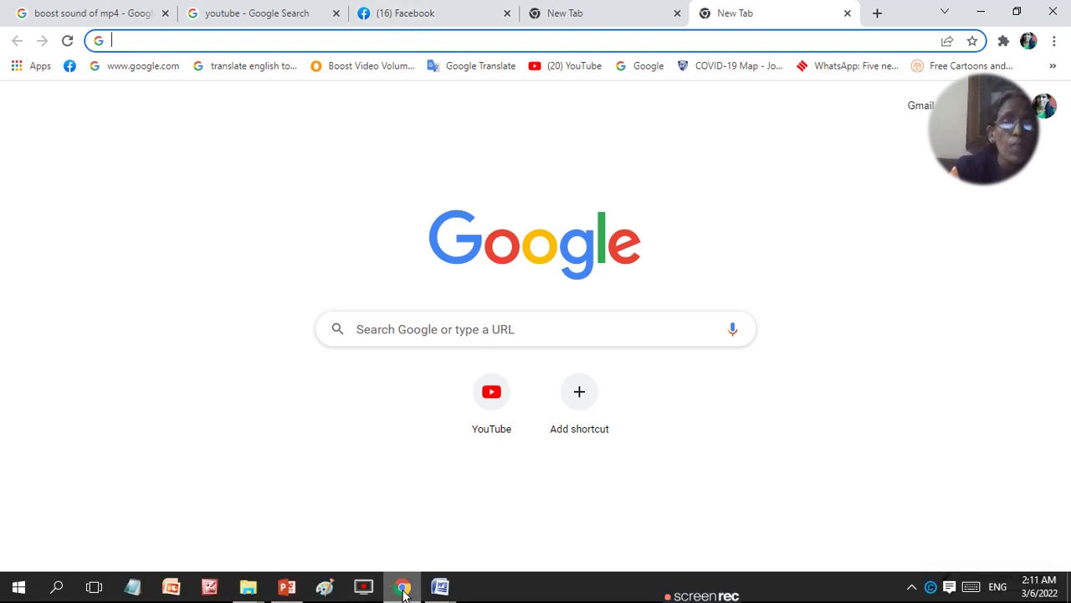
{"action": "left_click", "coordinate": [440, 587]}
{"action": "left_click", "coordinate": [381, 529]}
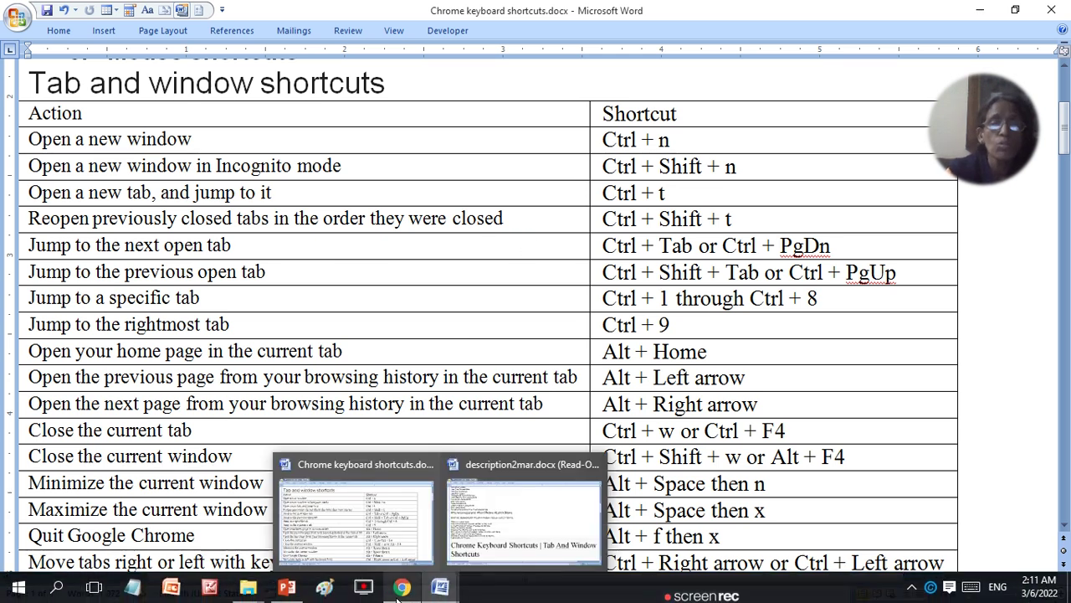
- Close the Facebook tab and the extra New Tab, then return to the Word shortcut table
{"action": "left_click", "coordinate": [397, 596]}
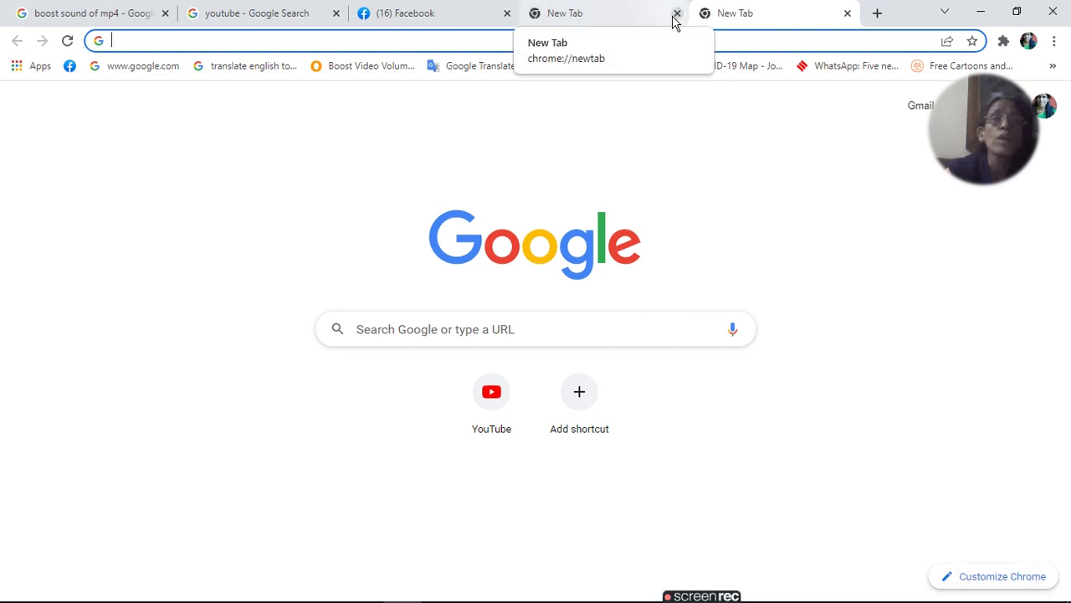
{"action": "left_click", "coordinate": [507, 13]}
{"action": "left_click", "coordinate": [507, 13]}
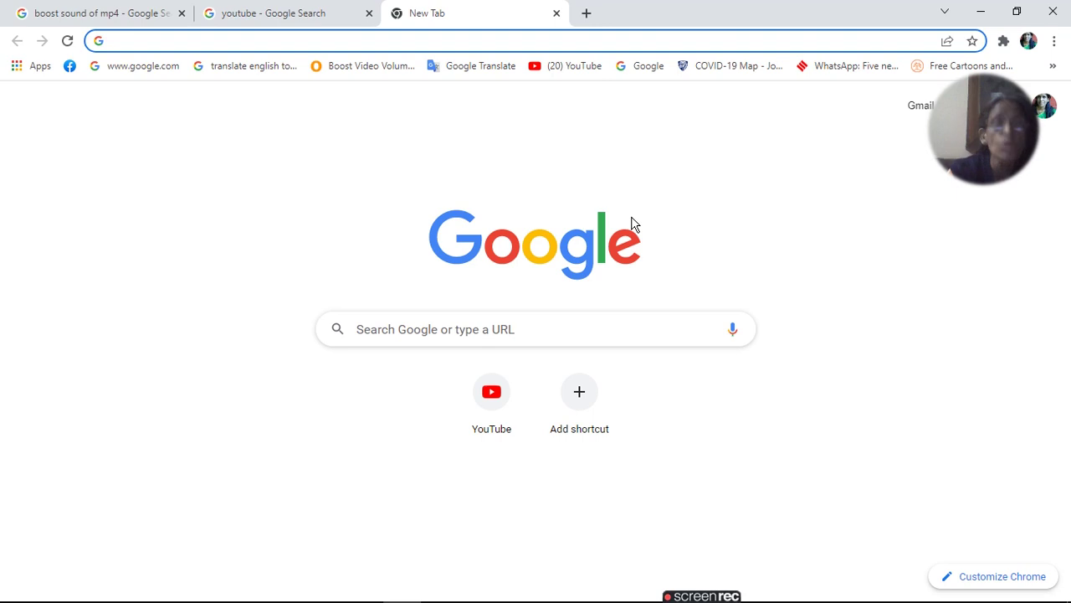
{"action": "left_click", "coordinate": [441, 588]}
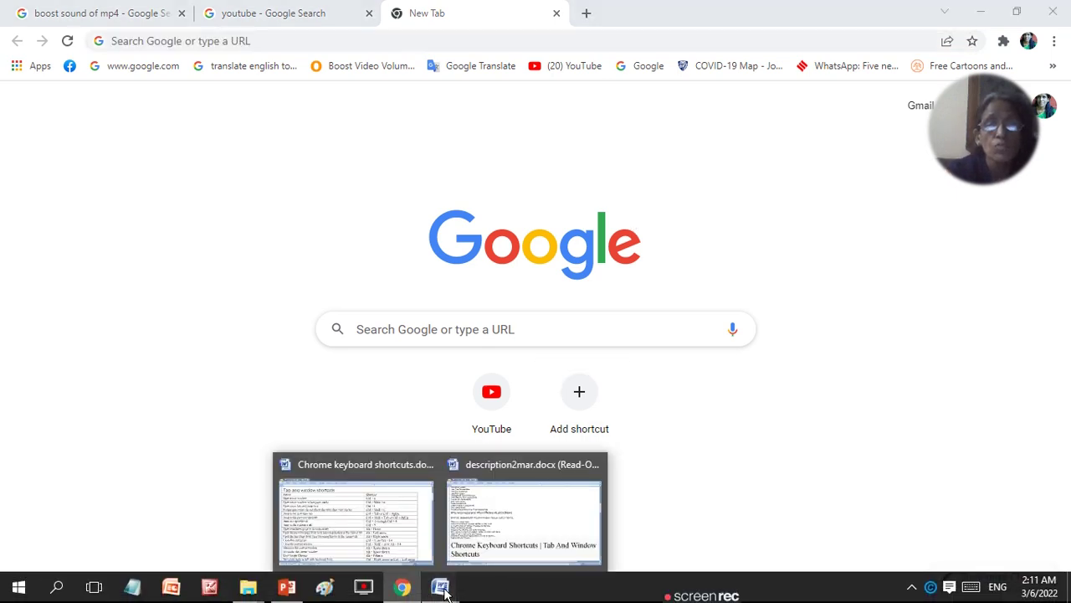
{"action": "left_click", "coordinate": [397, 524]}
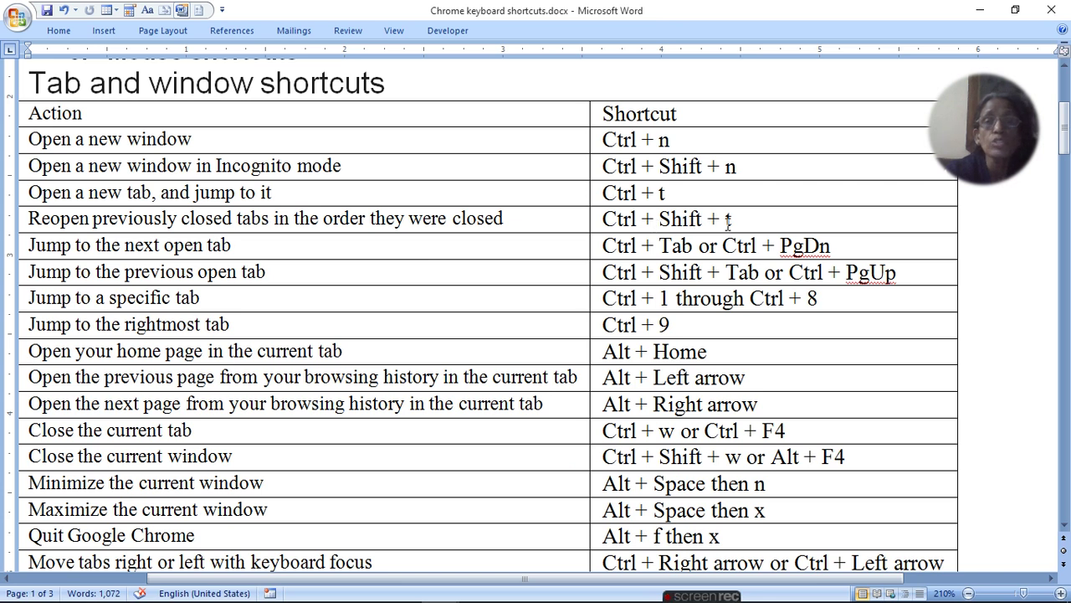
- Reopen the closed Facebook tab and YouTube window with Ctrl+Shift+T
{"action": "left_click", "coordinate": [400, 590]}
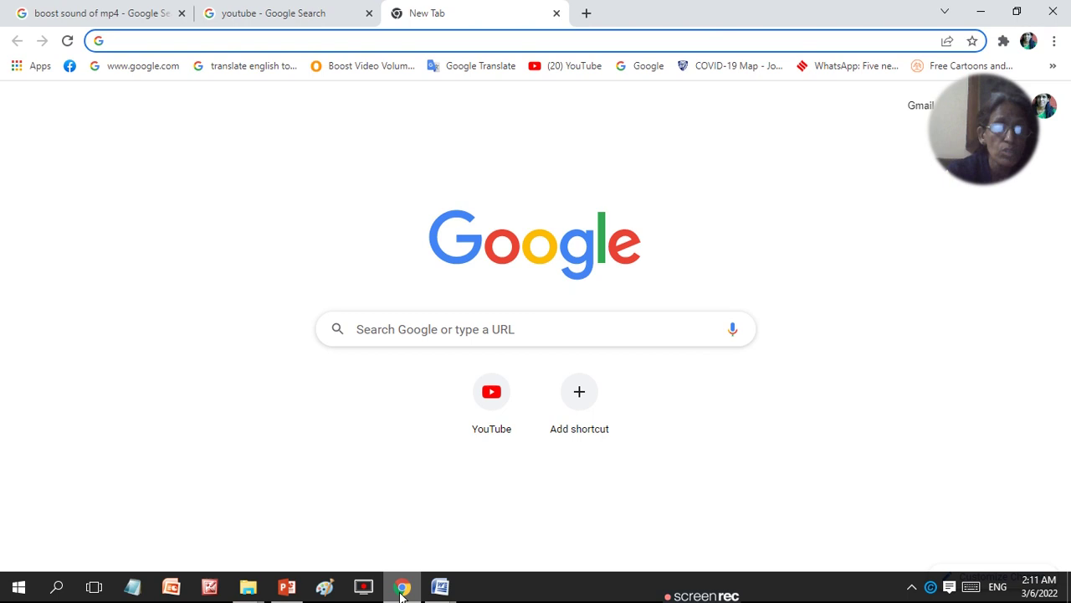
{"action": "key", "text": "ctrl+shift+t"}
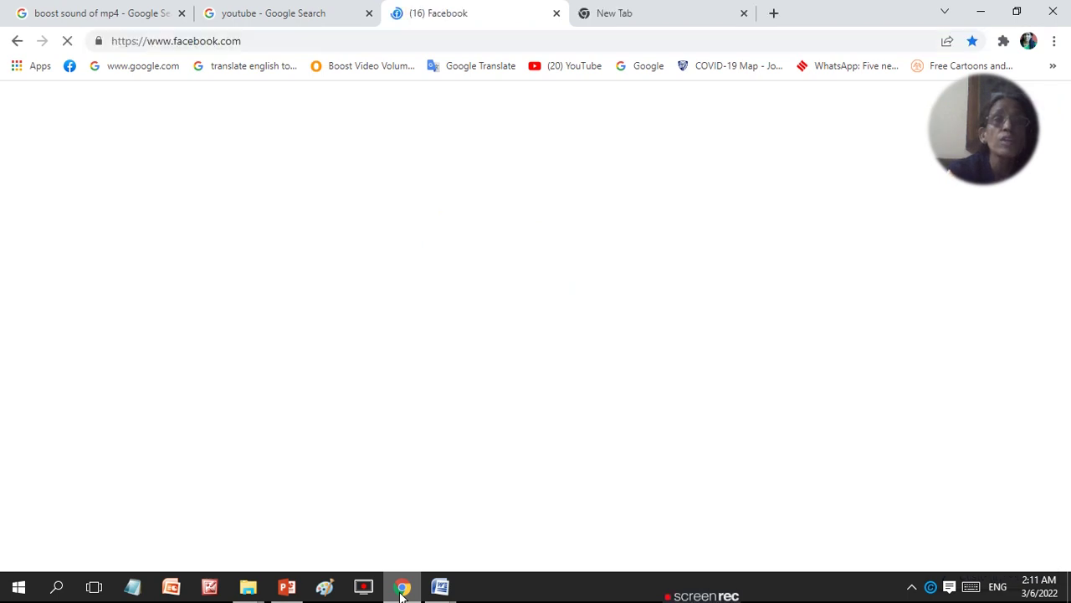
{"action": "key", "text": "ctrl+shift+t"}
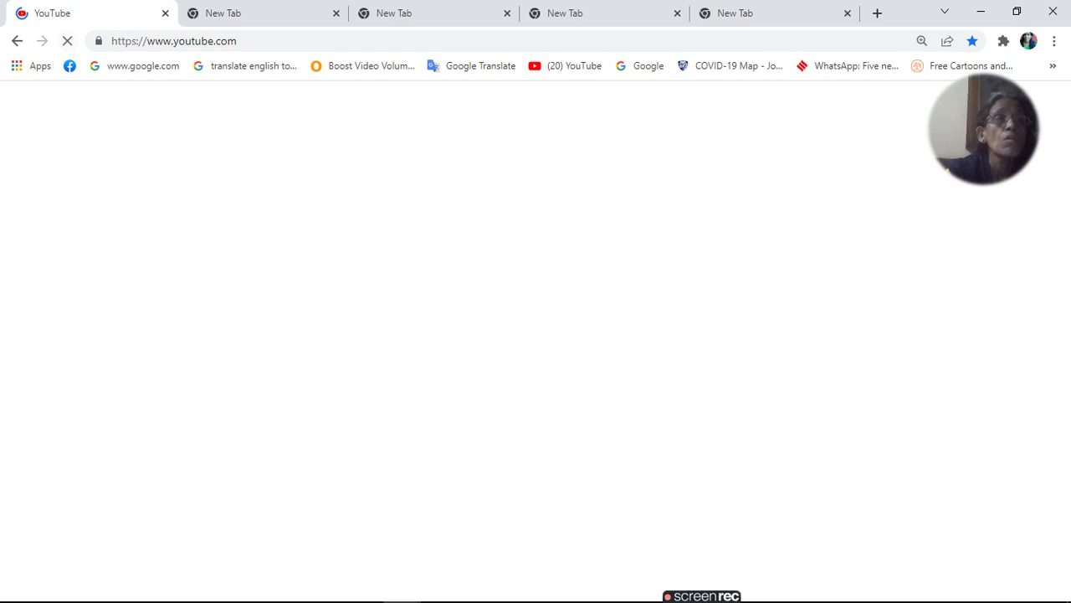
- Minimize and restore the YouTube window, close it, and return to the Word table
{"action": "left_click", "coordinate": [980, 12]}
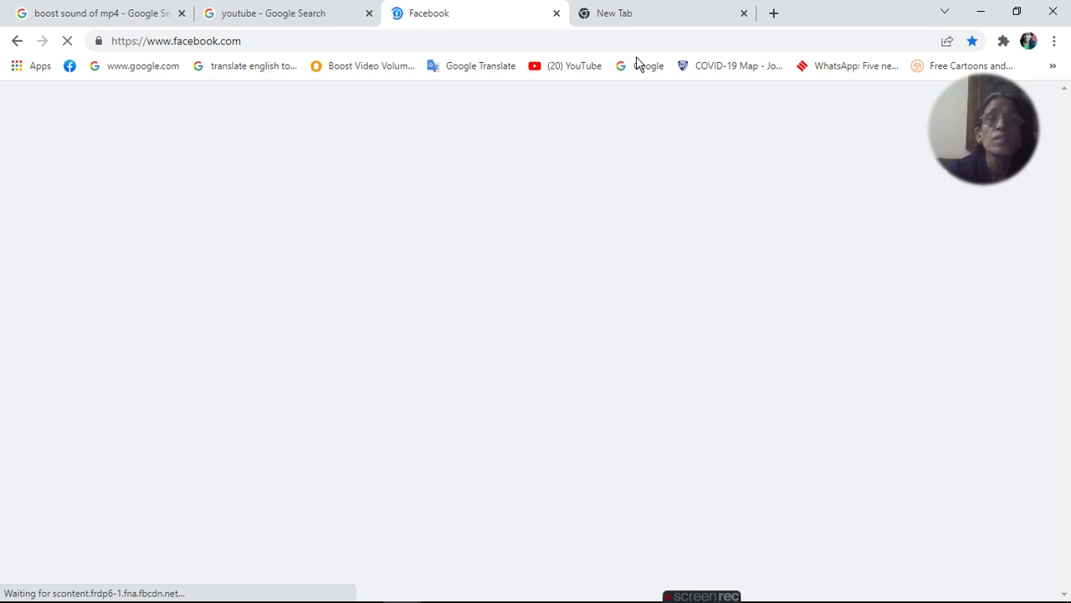
{"action": "mouse_move", "coordinate": [433, 575]}
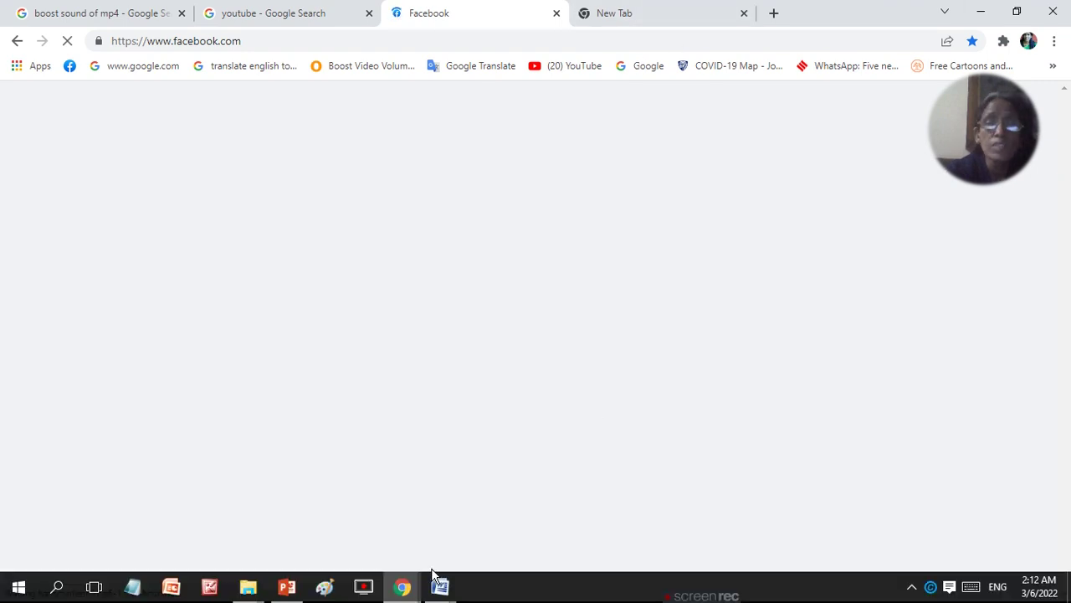
{"action": "left_click", "coordinate": [410, 588]}
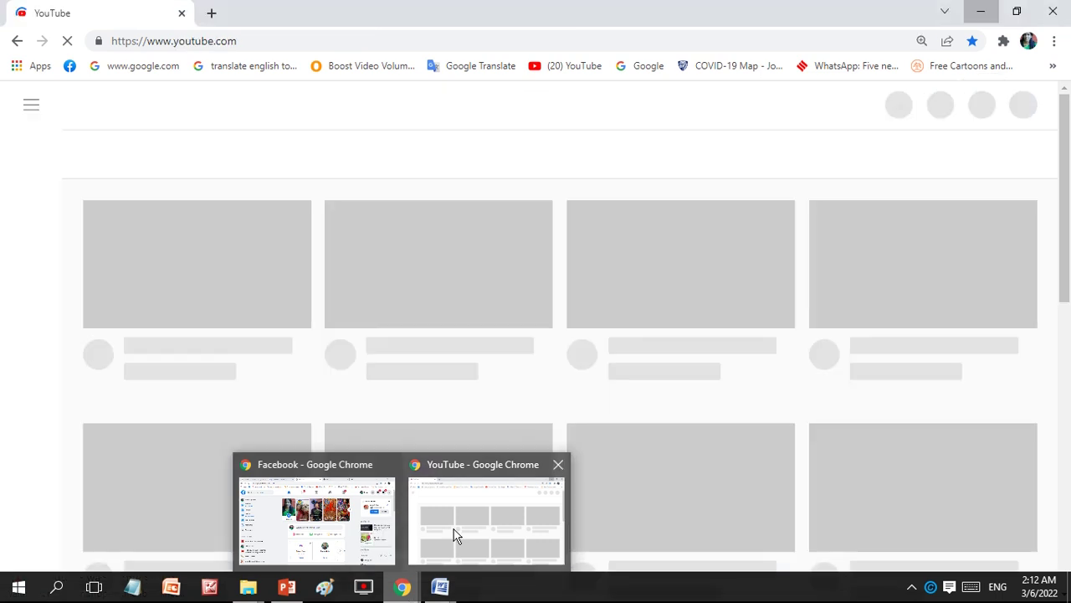
{"action": "left_click", "coordinate": [455, 533]}
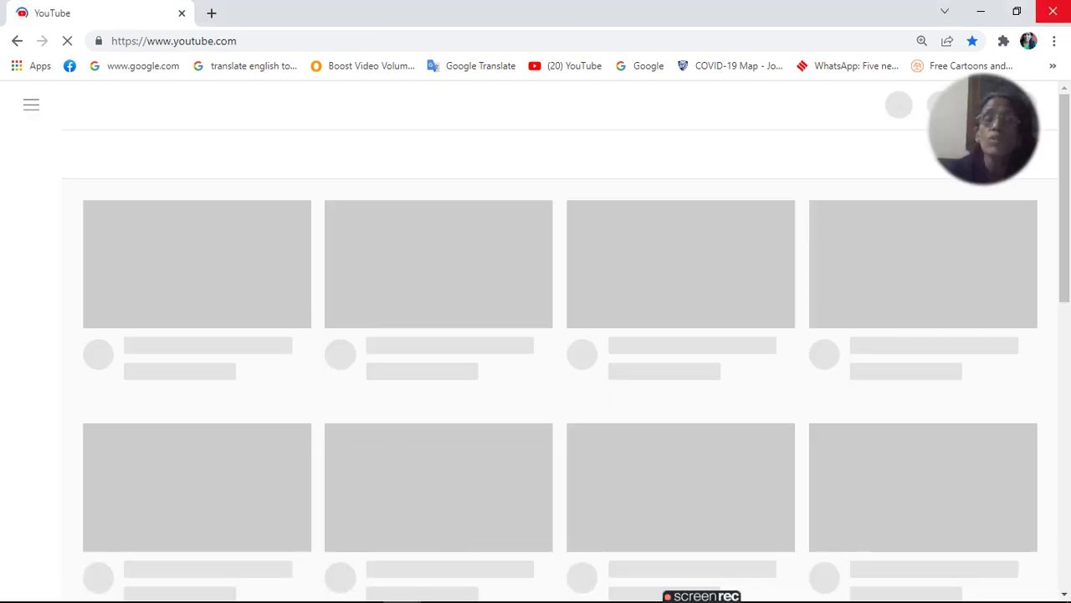
{"action": "left_click", "coordinate": [1052, 12]}
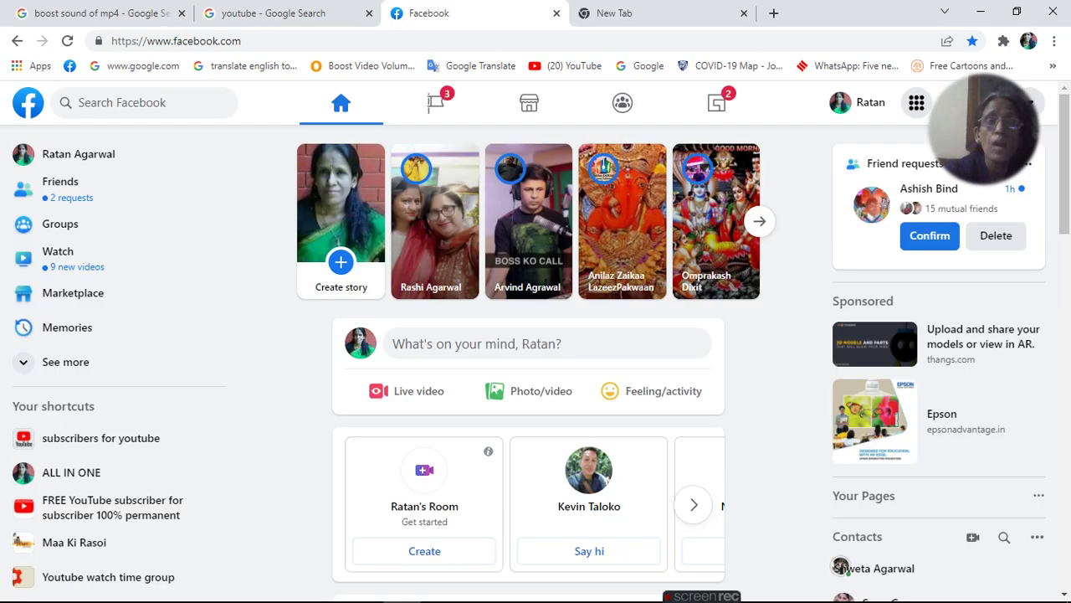
{"action": "mouse_move", "coordinate": [483, 590]}
{"action": "left_click", "coordinate": [382, 520]}
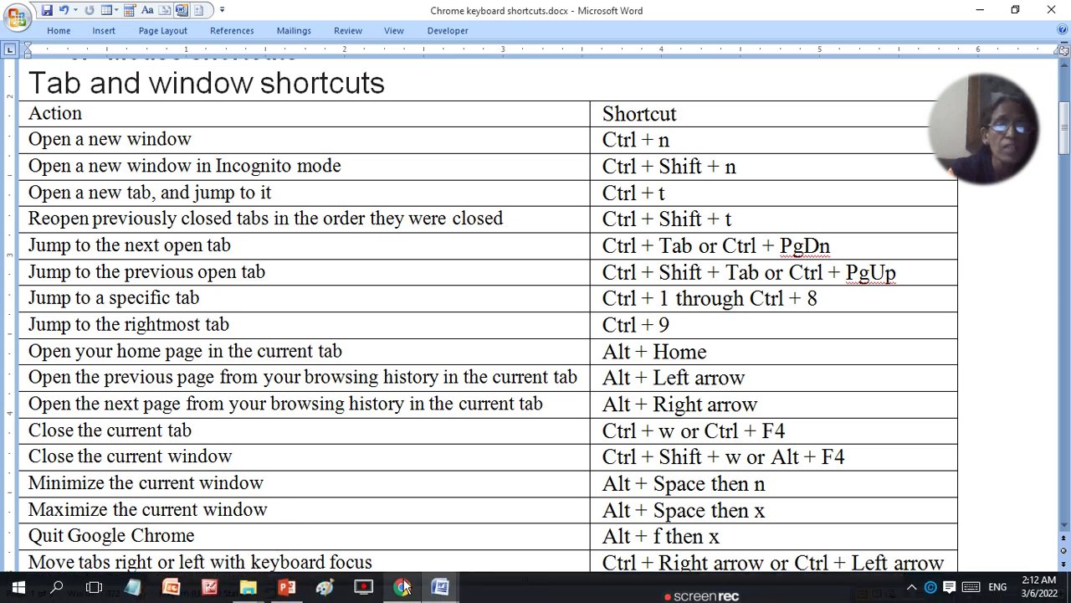
- Bring Chrome over Word, open a new blank tab, and cycle tabs with Ctrl+Tab
{"action": "mouse_move", "coordinate": [400, 589]}
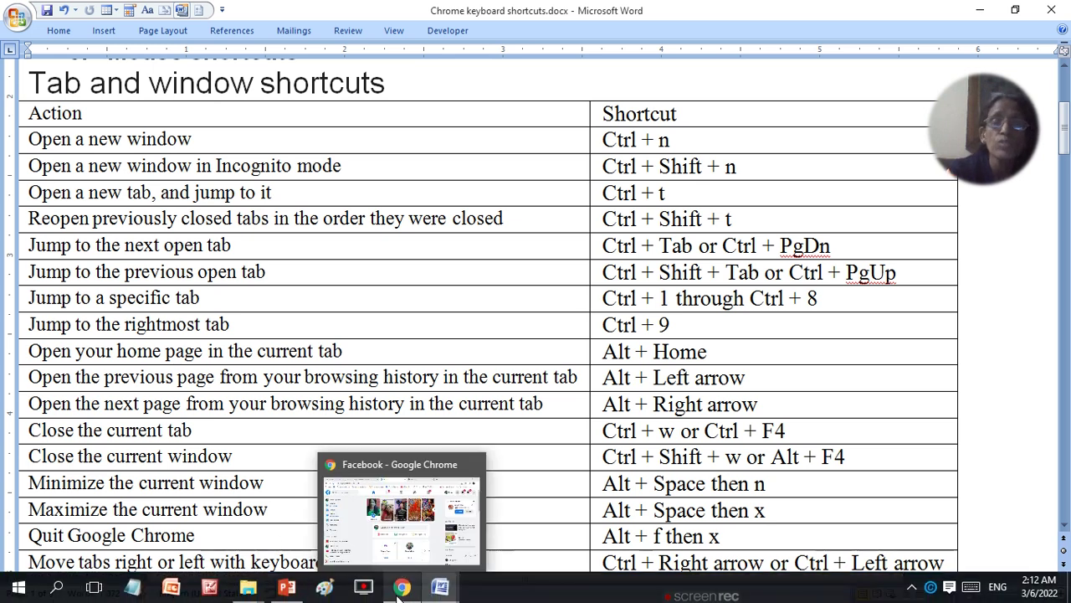
{"action": "left_click", "coordinate": [401, 589]}
{"action": "left_click", "coordinate": [401, 589]}
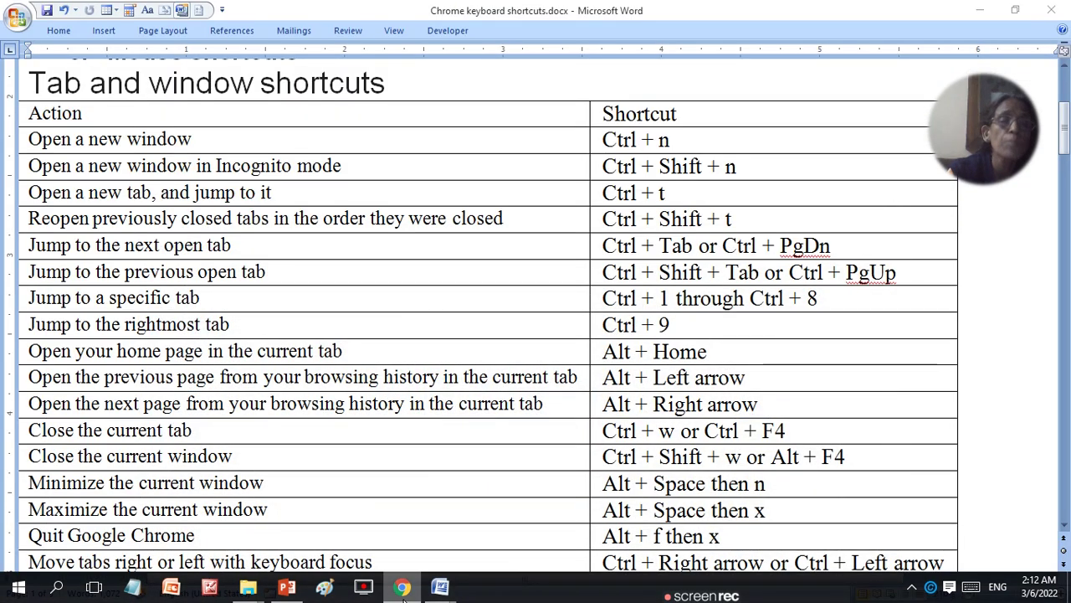
{"action": "left_click", "coordinate": [403, 589]}
{"action": "key", "text": "ctrl+t"}
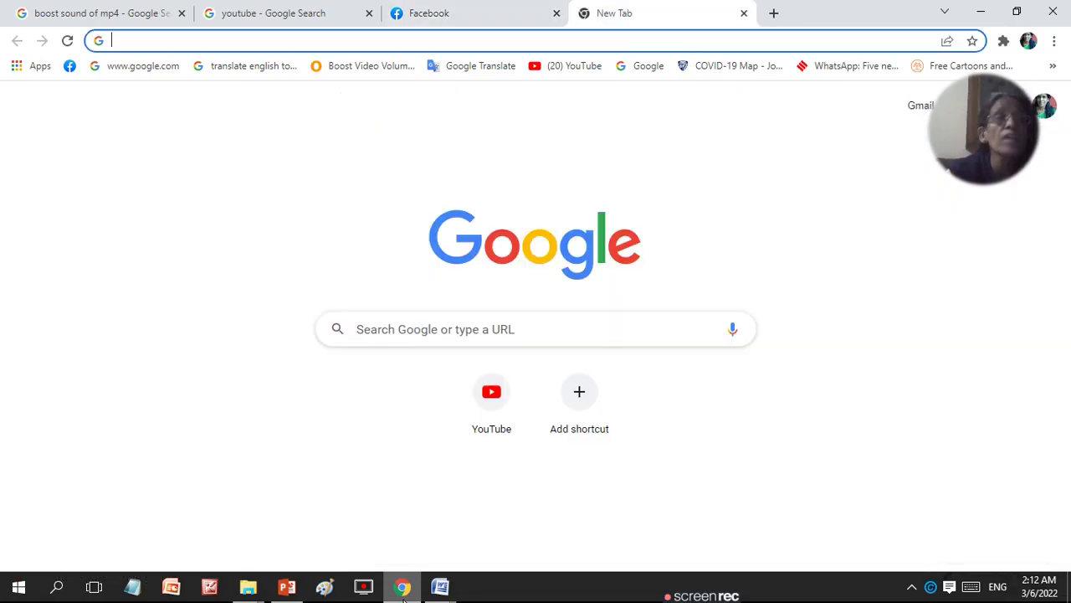
{"action": "key", "text": "ctrl+Tab"}
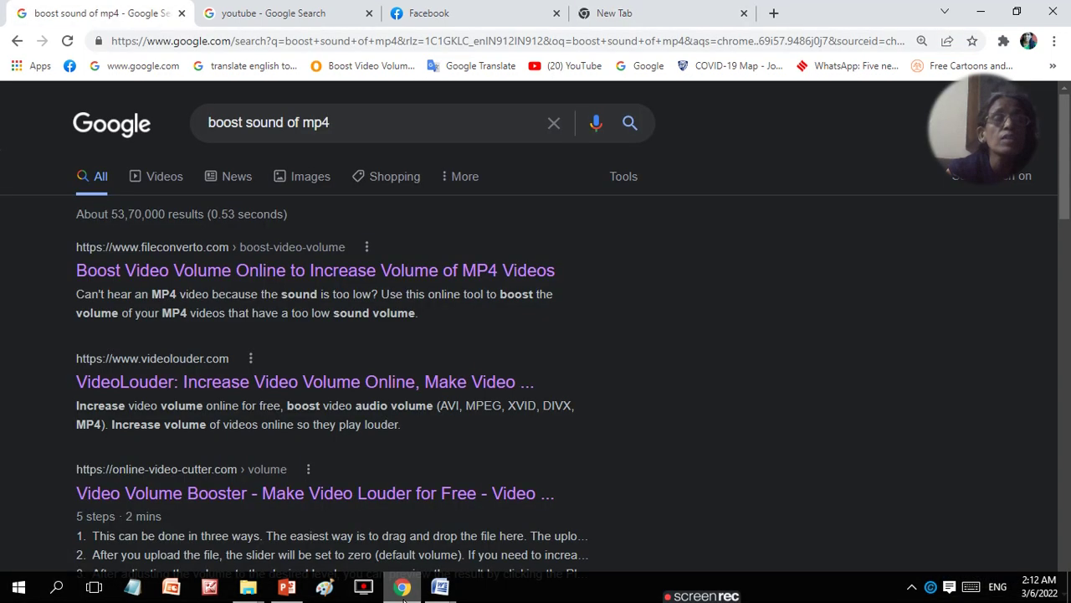
{"action": "key", "text": "ctrl+Tab"}
{"action": "key", "text": "ctrl+Tab"}
{"action": "key", "text": "ctrl+Tab"}
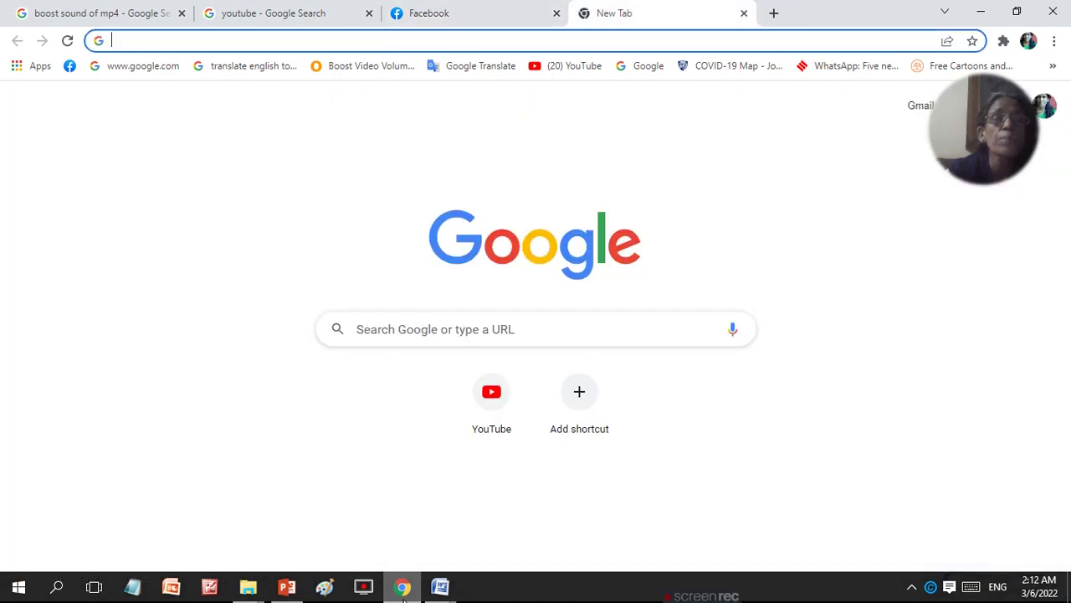
{"action": "key", "text": "ctrl+Tab"}
{"action": "key", "text": "ctrl+Tab"}
{"action": "key", "text": "ctrl+Tab"}
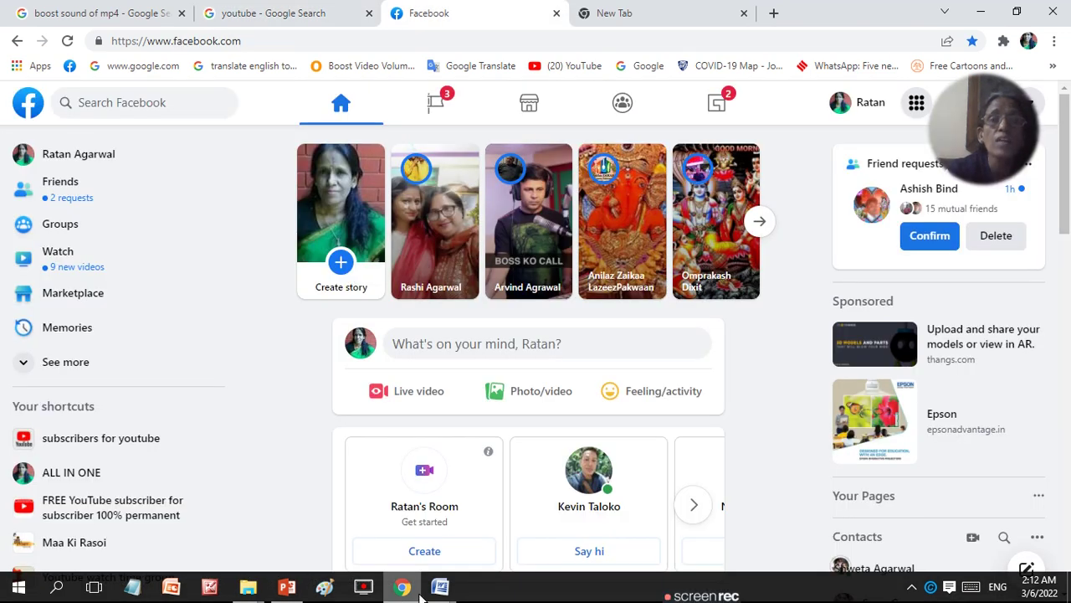
- Jump between tabs 1, 4, 2, 3 and 4 with Ctrl+number shortcuts
{"action": "mouse_move", "coordinate": [402, 589]}
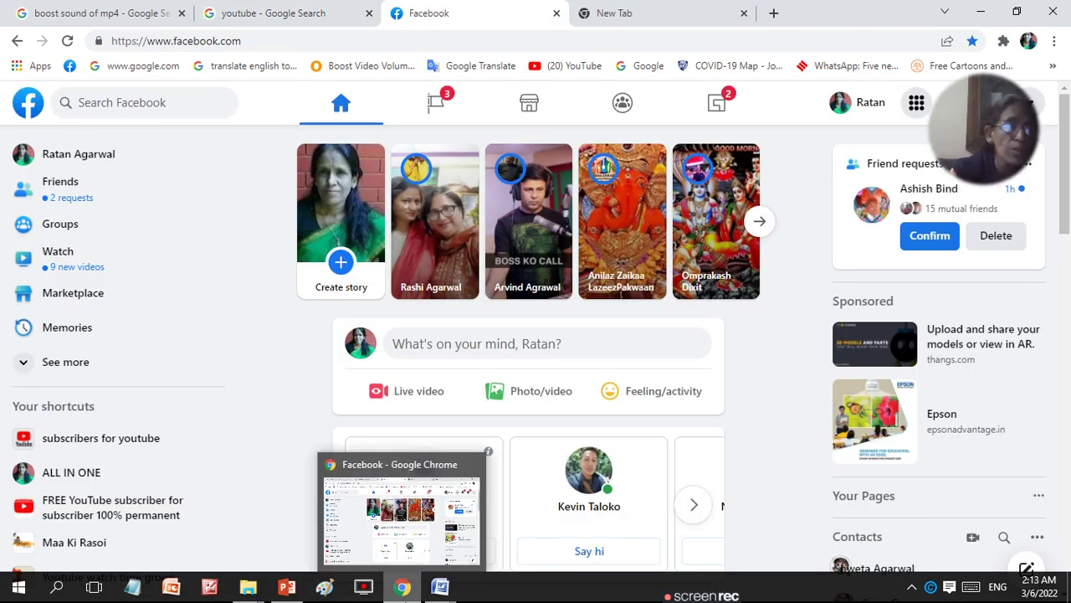
{"action": "key", "text": "ctrl+1"}
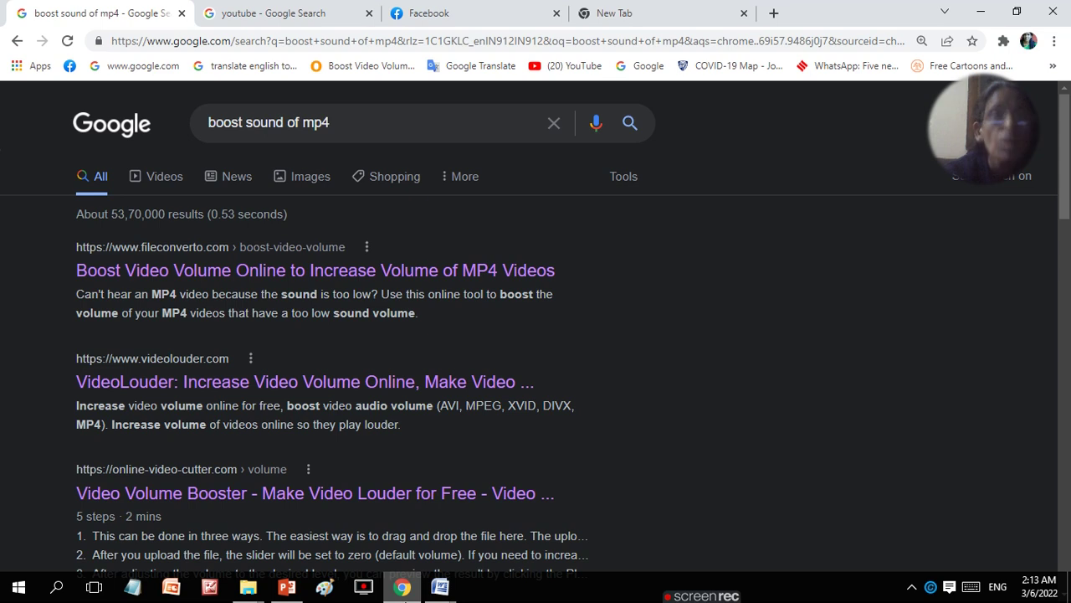
{"action": "key", "text": "ctrl+4"}
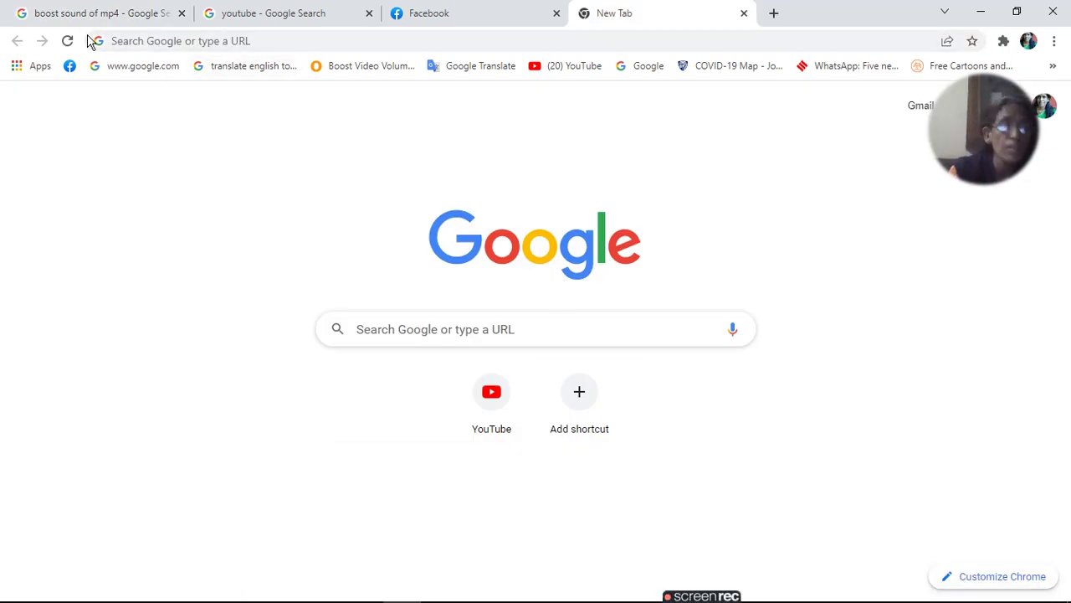
{"action": "key", "text": "ctrl+2"}
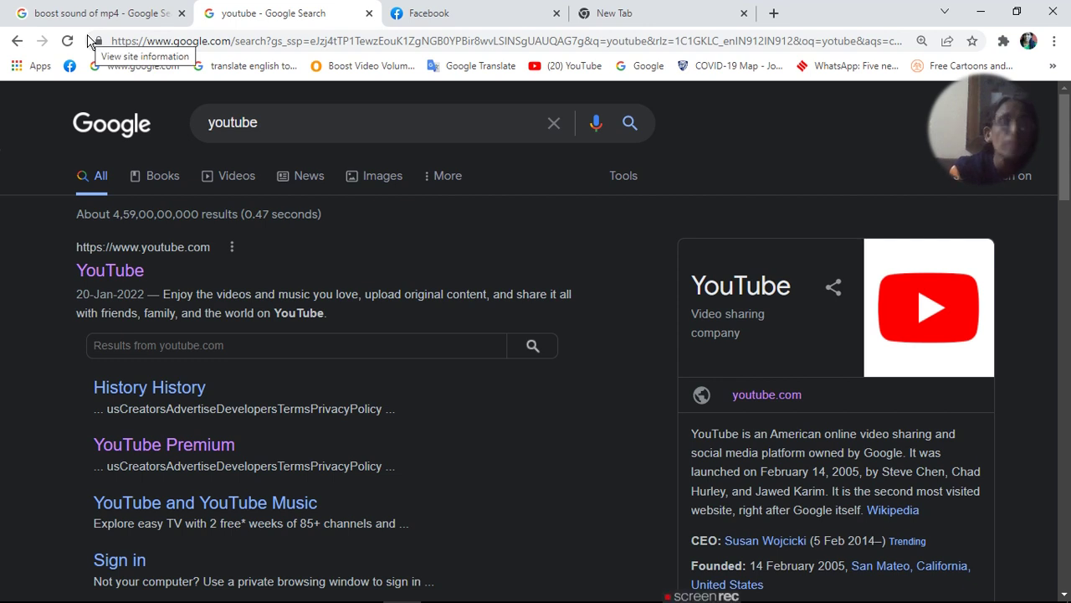
{"action": "key", "text": "ctrl+3"}
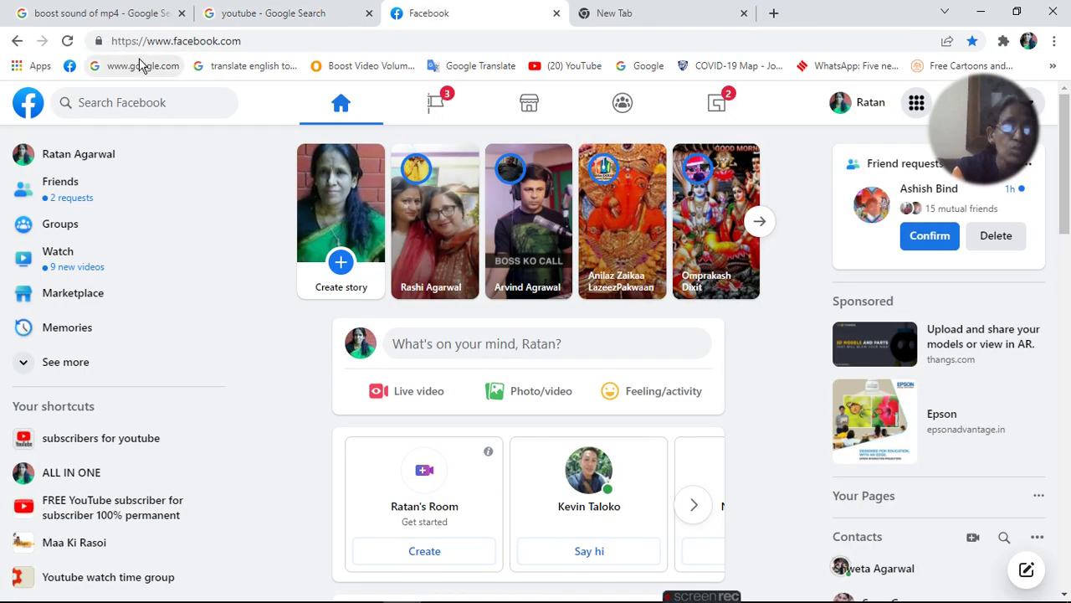
{"action": "key", "text": "ctrl+4"}
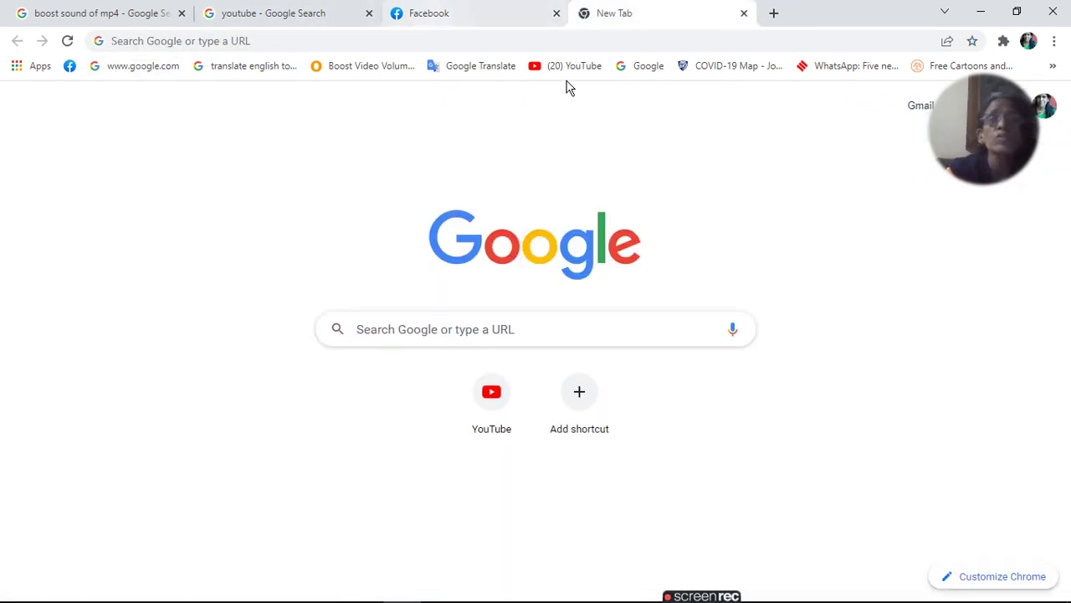
- Open five more blank tabs with the new-tab + button
{"action": "left_click", "coordinate": [774, 15]}
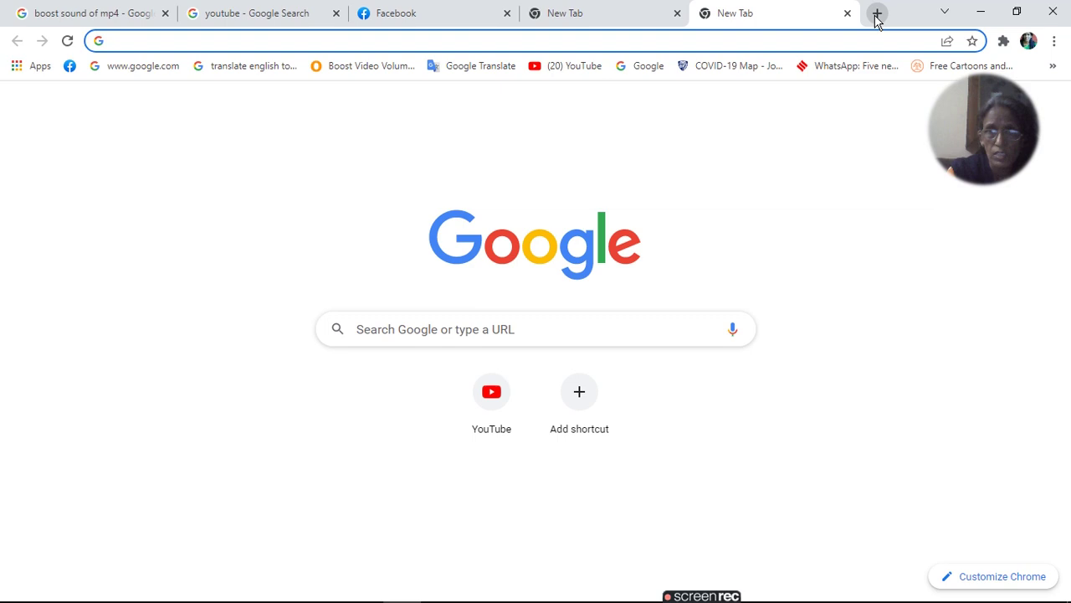
{"action": "triple_click", "coordinate": [877, 15]}
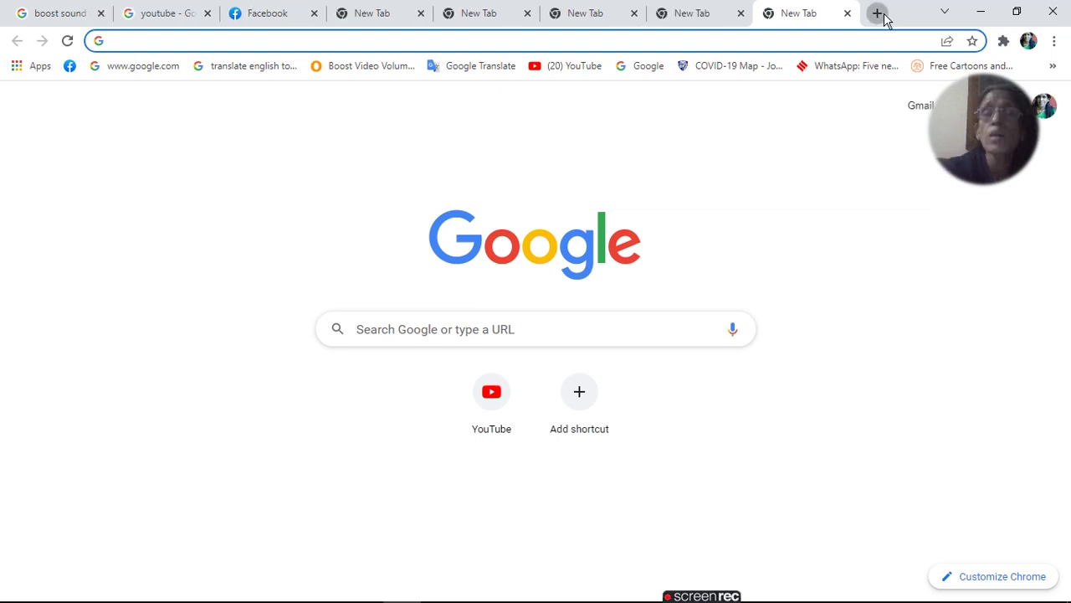
{"action": "left_click", "coordinate": [885, 16]}
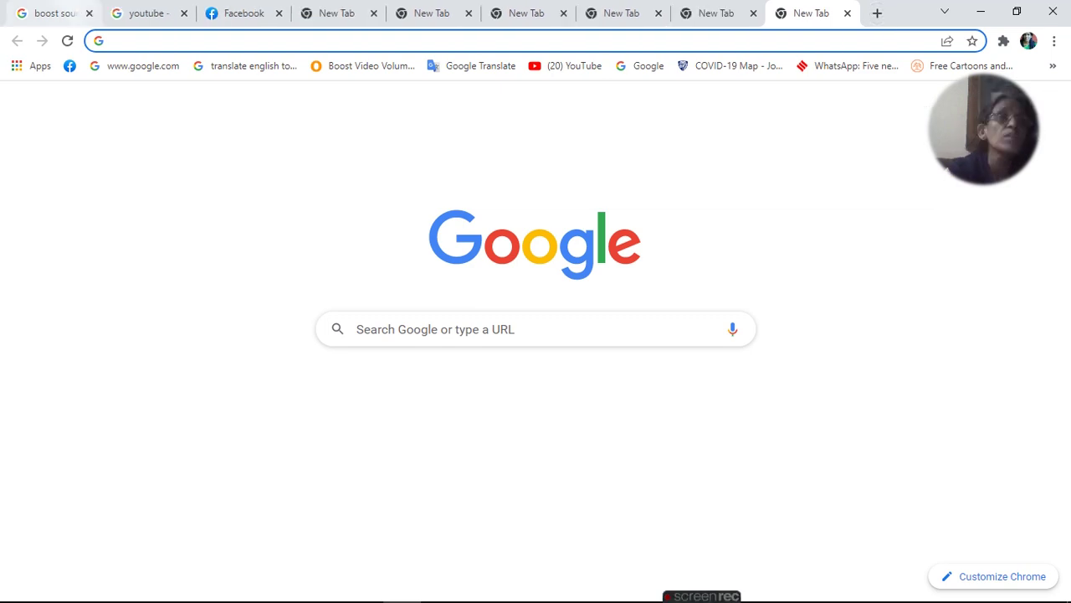
- Jump to tabs 1, 2, 4, 5 and 6 with Ctrl+number shortcuts
{"action": "key", "text": "ctrl+1"}
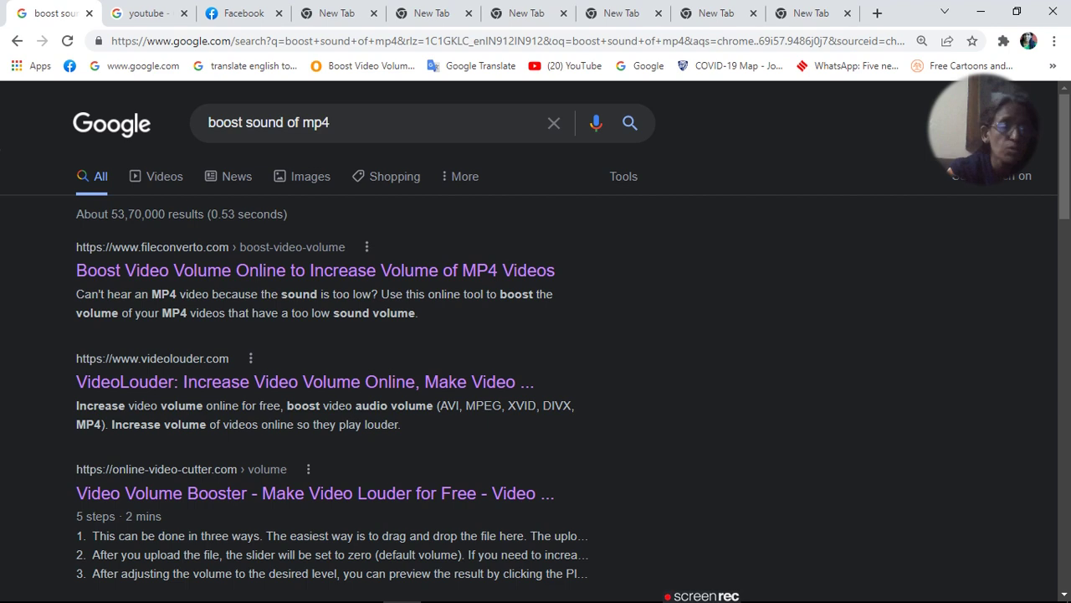
{"action": "key", "text": "ctrl+2"}
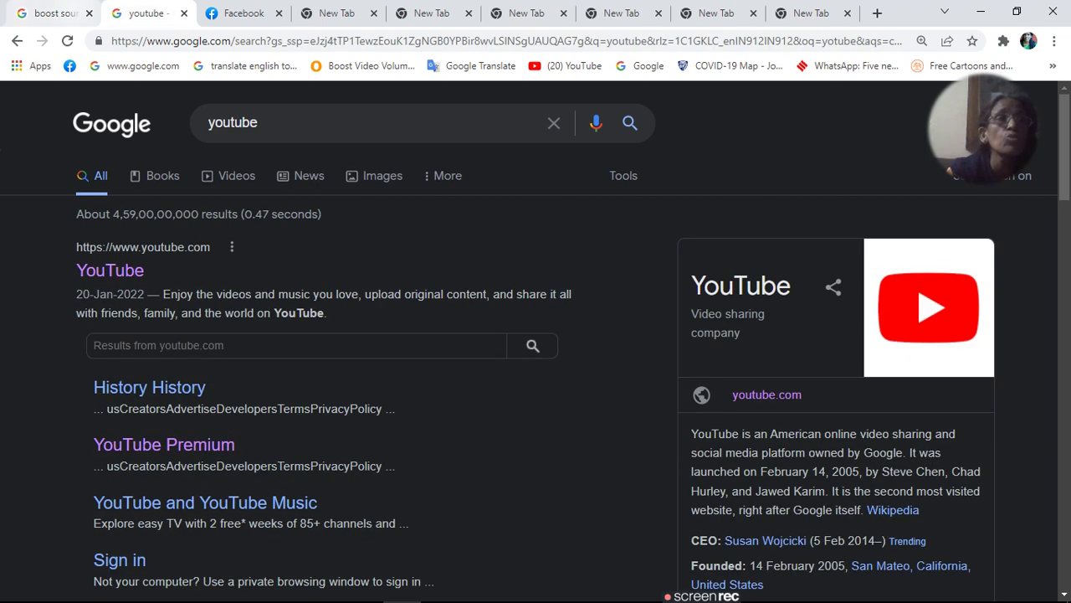
{"action": "key", "text": "ctrl+4"}
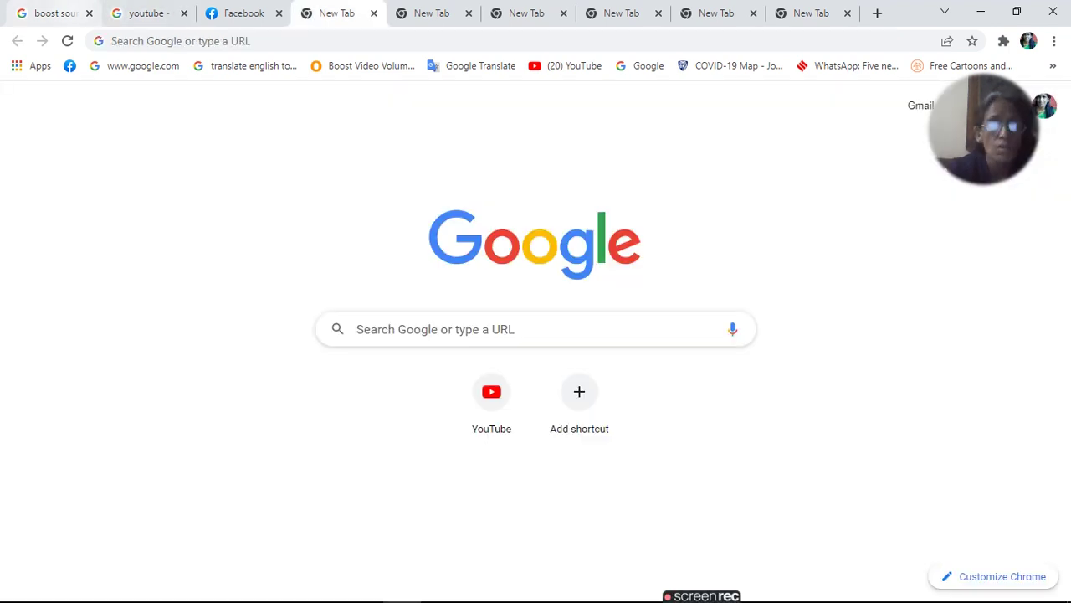
{"action": "key", "text": "ctrl+5"}
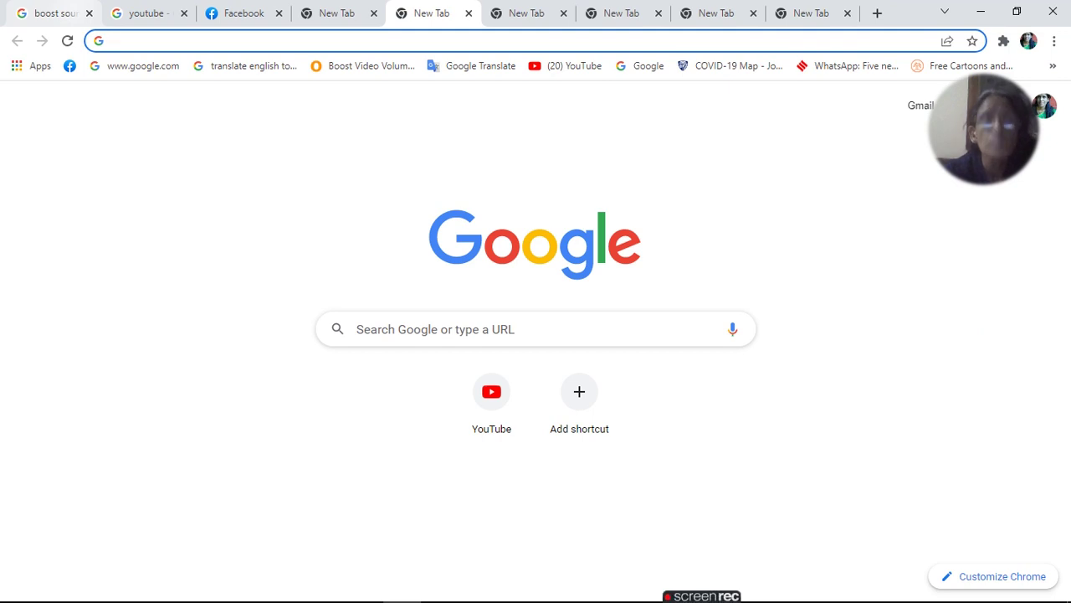
{"action": "type", "text": "^"}
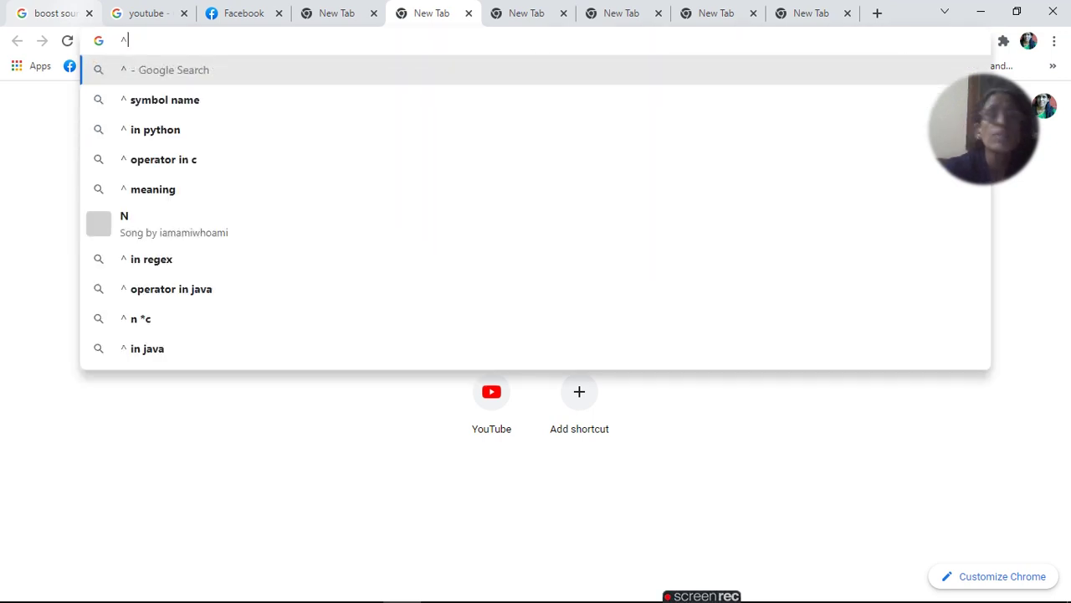
{"action": "key", "text": "ctrl+6"}
- Ctrl+Tab through tabs seven to nine, return to tab 6, end on the youtube results tab
{"action": "key", "text": "ctrl+Tab"}
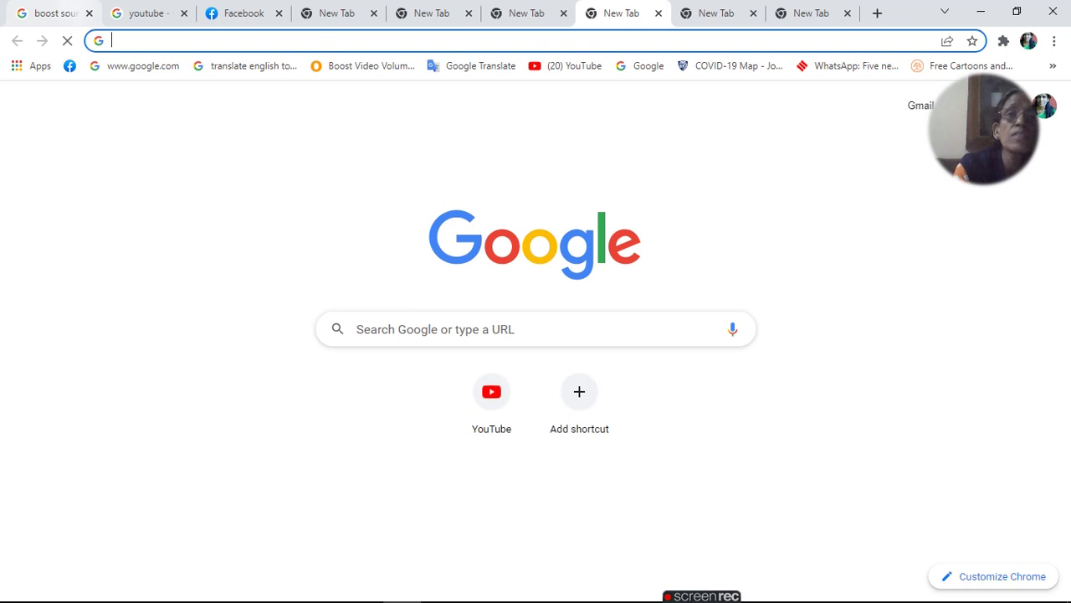
{"action": "key", "text": "ctrl+Tab"}
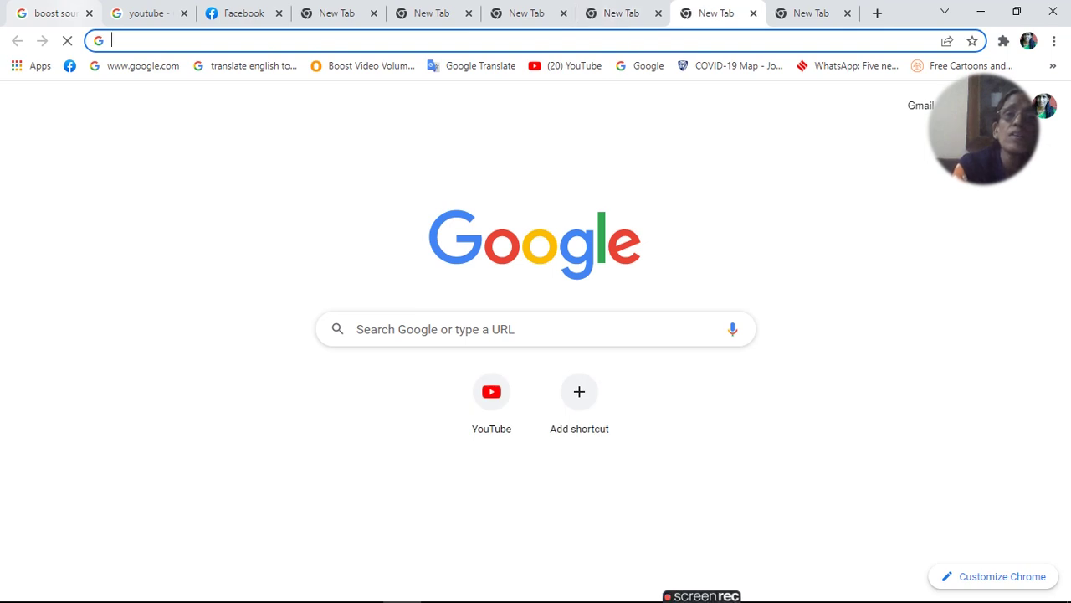
{"action": "key", "text": "ctrl+Tab"}
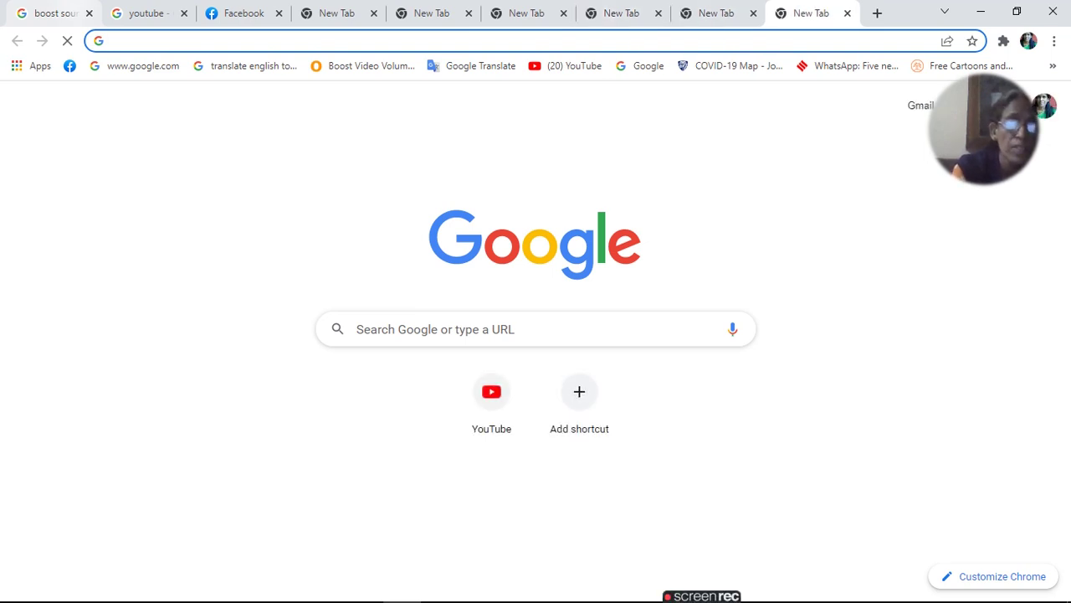
{"action": "key", "text": "ctrl+6"}
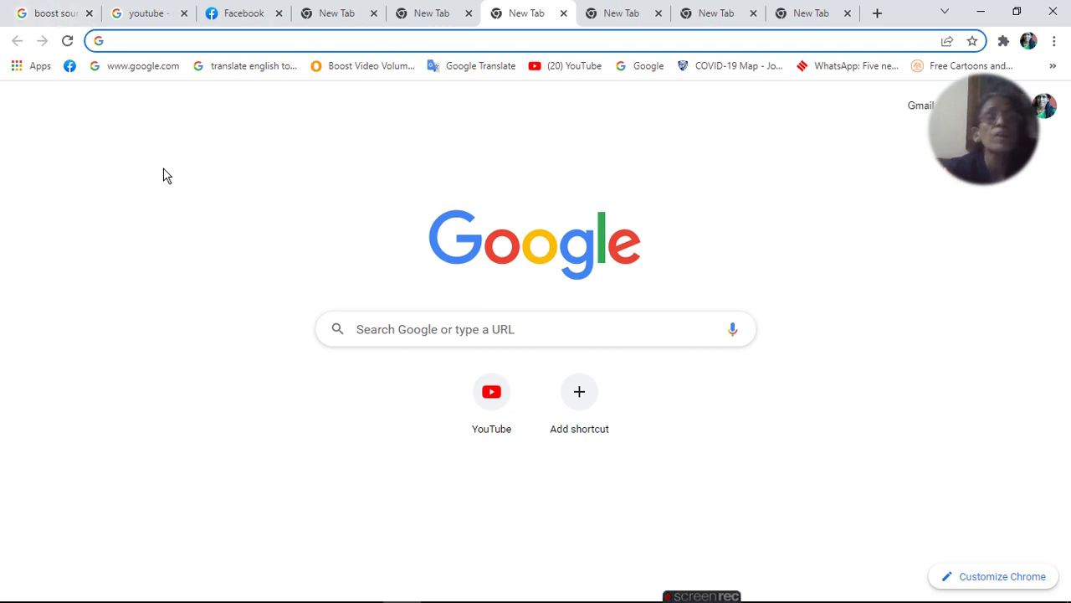
{"action": "left_click", "coordinate": [52, 18]}
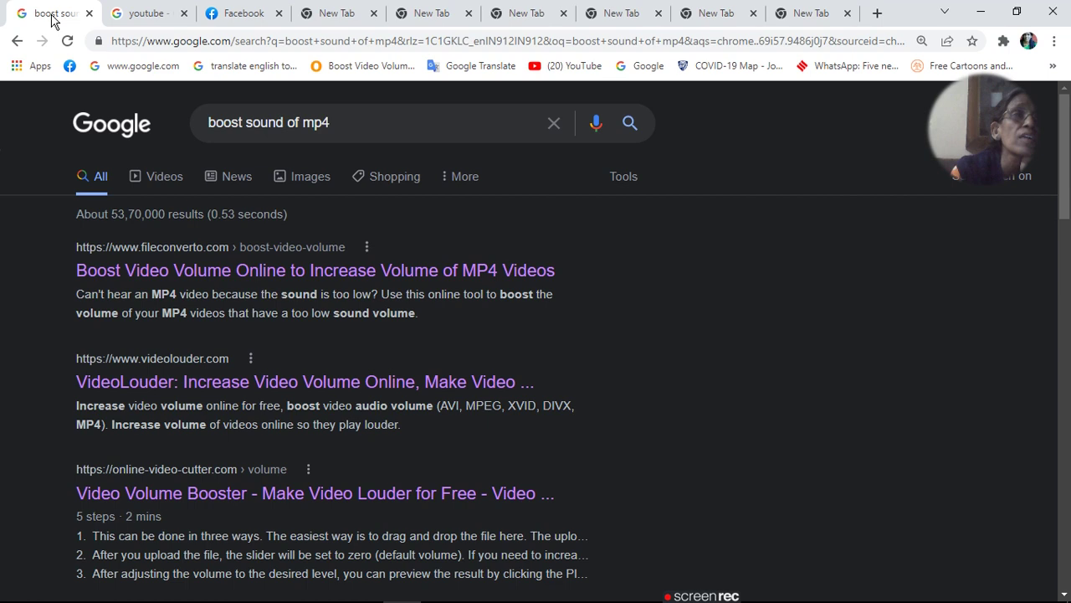
{"action": "key", "text": "ctrl+Tab"}
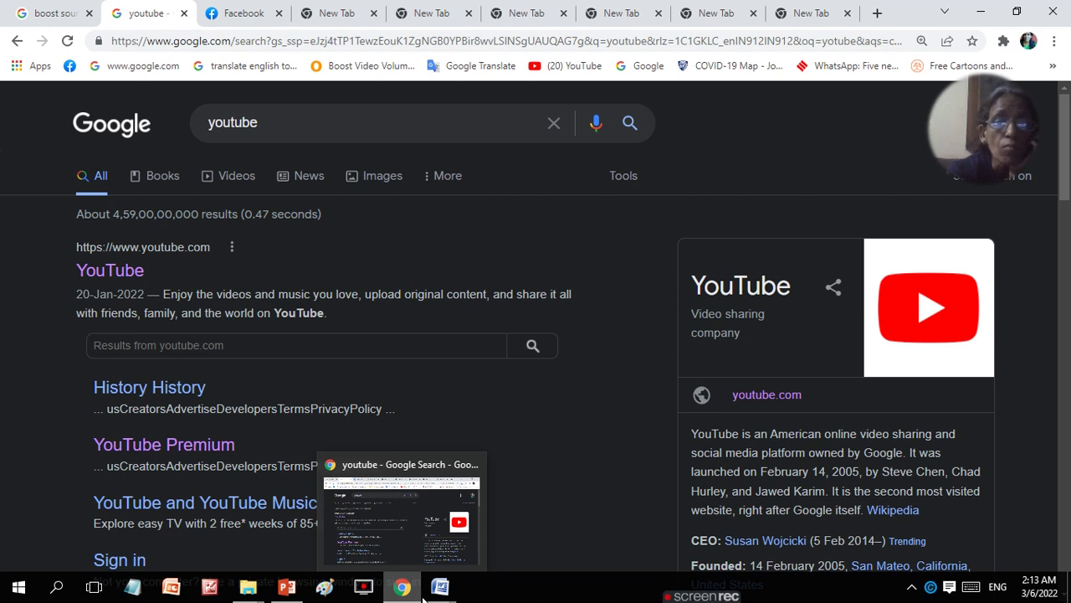
- Replace Left arrow and Right arrow in the Word table with Alt + pgup and Alt + pgdown
{"action": "left_click", "coordinate": [385, 550]}
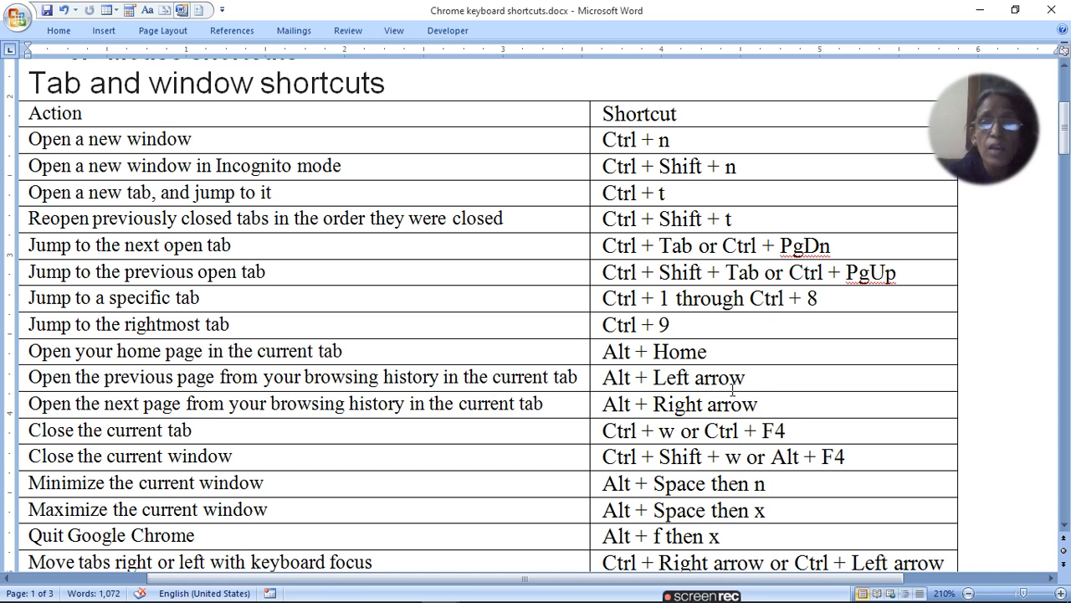
{"action": "left_click_drag", "start_coordinate": [654, 378], "coordinate": [744, 378]}
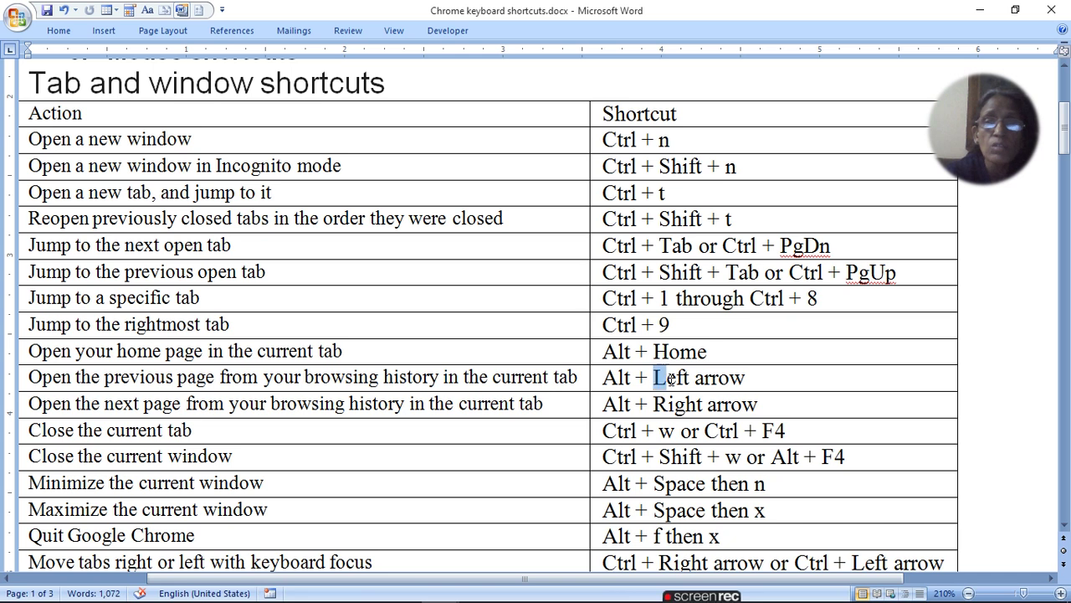
{"action": "type", "text": "p"}
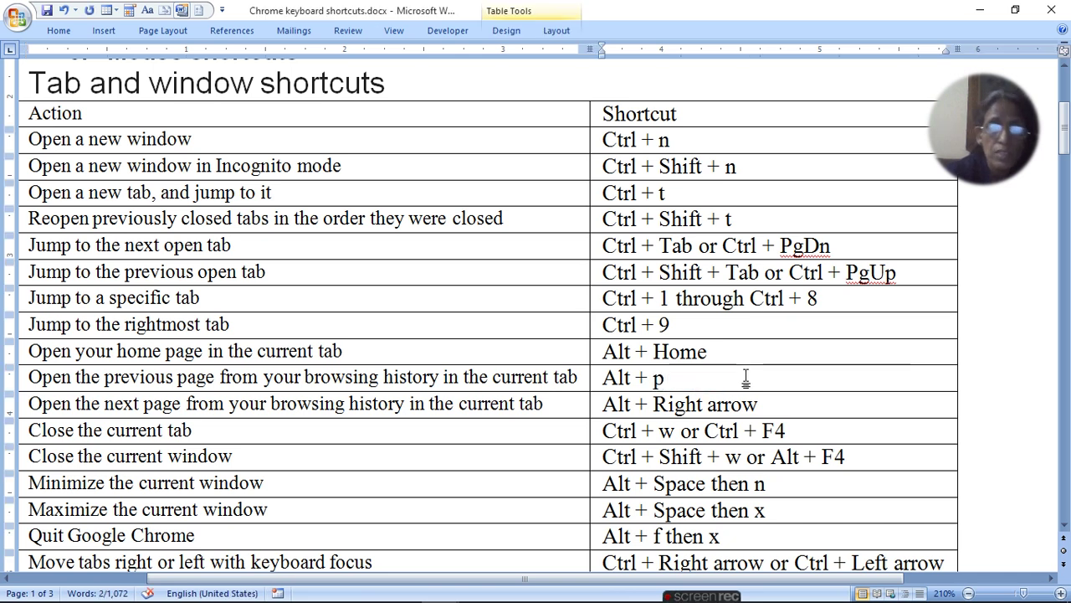
{"action": "type", "text": "gup"}
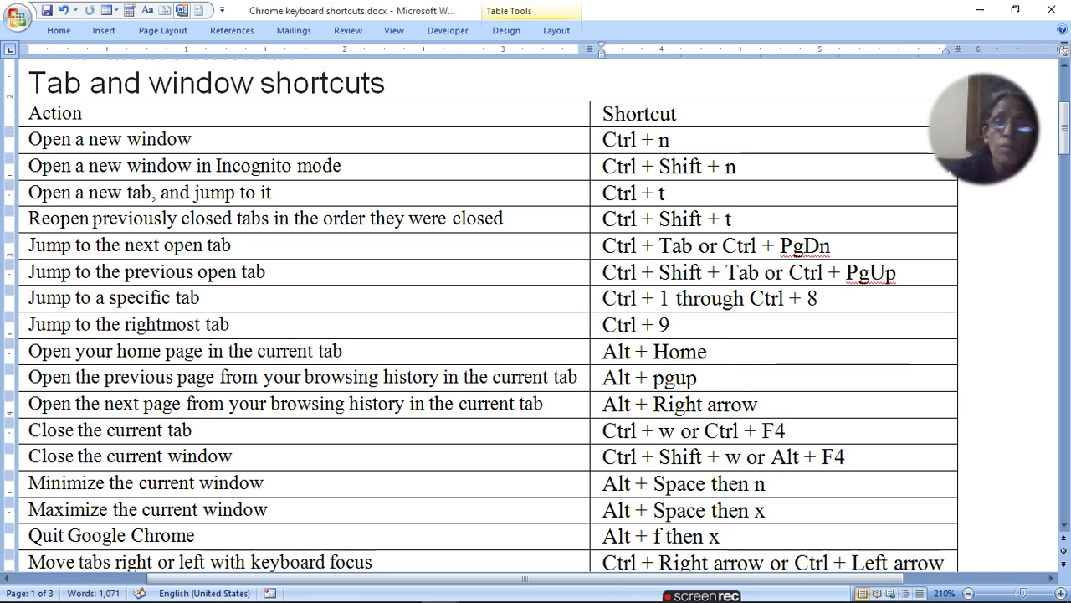
{"action": "left_click_drag", "start_coordinate": [654, 404], "coordinate": [776, 408]}
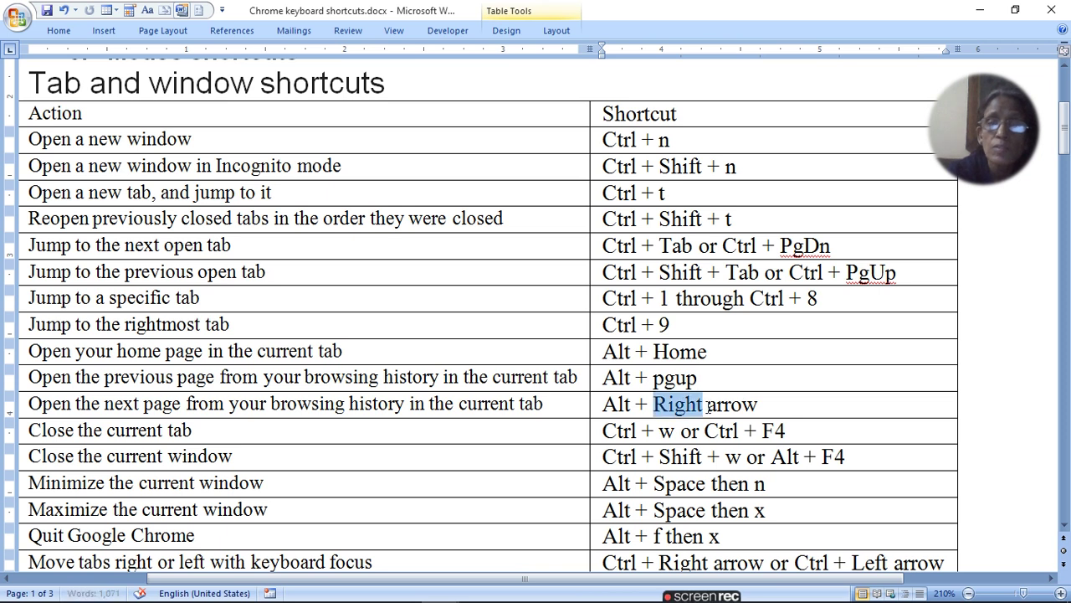
{"action": "type", "text": "pgdown"}
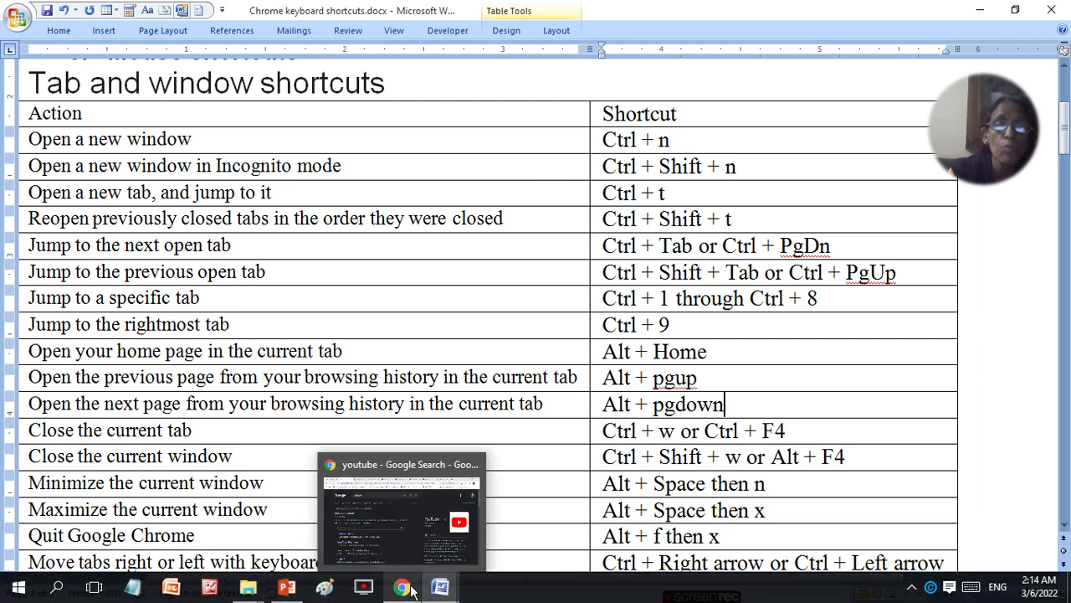
{"action": "left_click", "coordinate": [402, 589]}
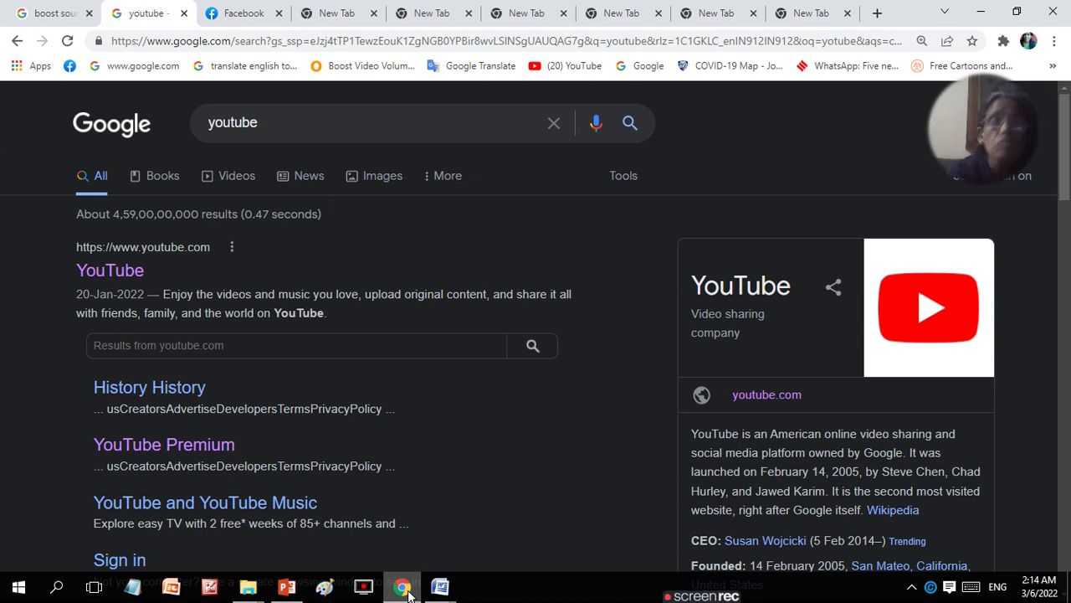
- Open the home page in the second tab with Alt+Home and search for ○ meaning
{"action": "key", "text": "alt+Home"}
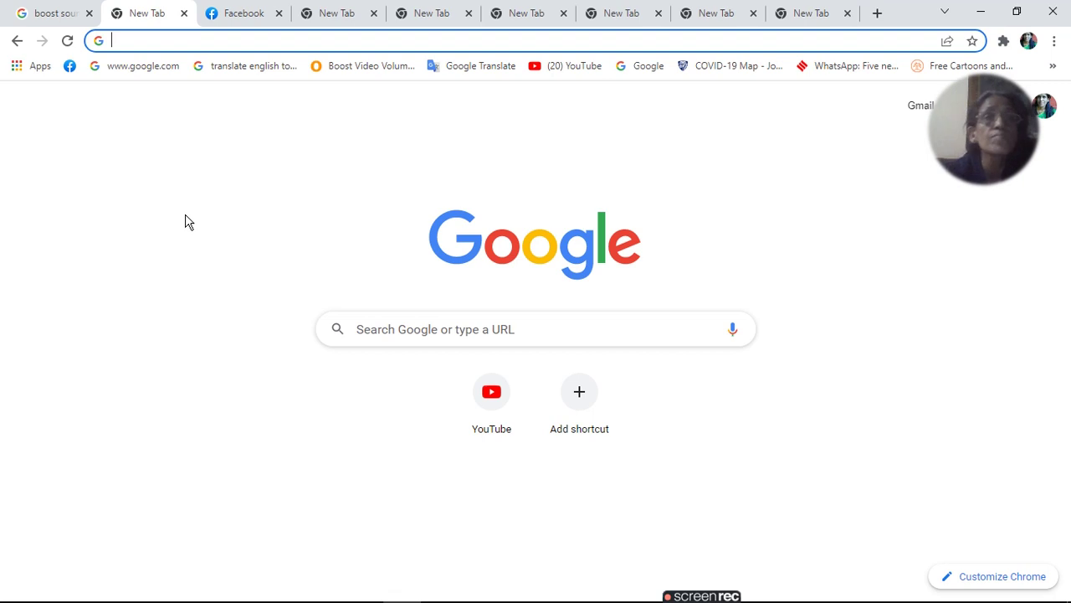
{"action": "type", "text": "○"}
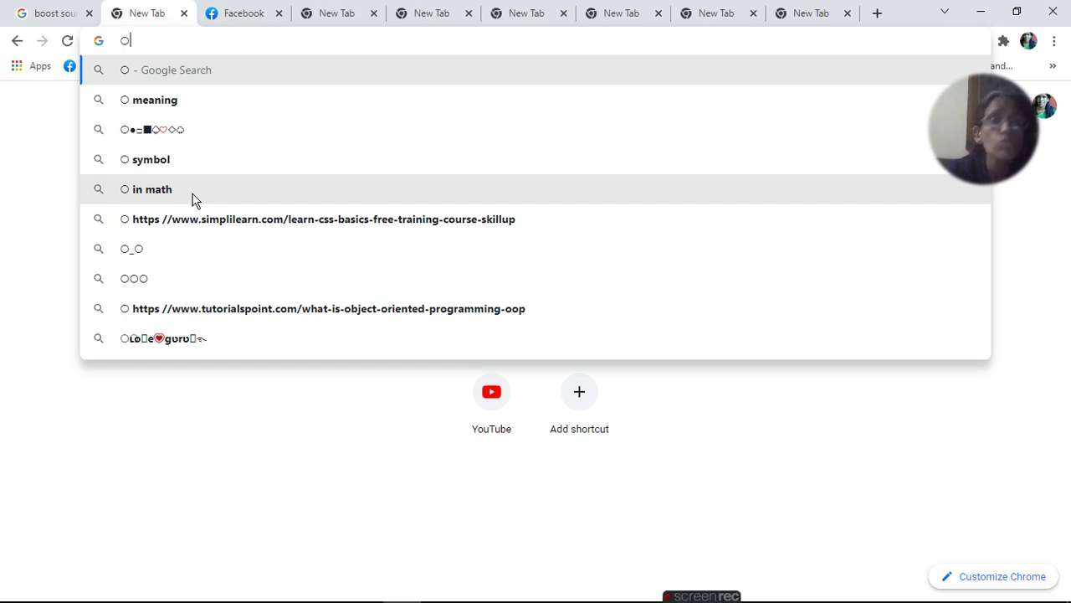
{"action": "type", "text": "!"}
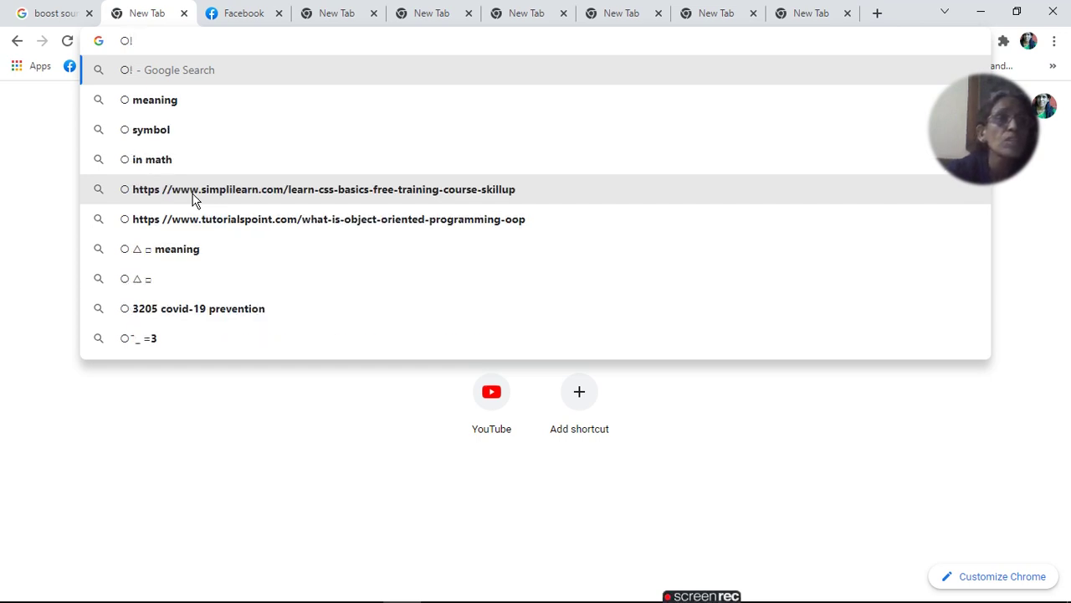
{"action": "left_click", "coordinate": [154, 101]}
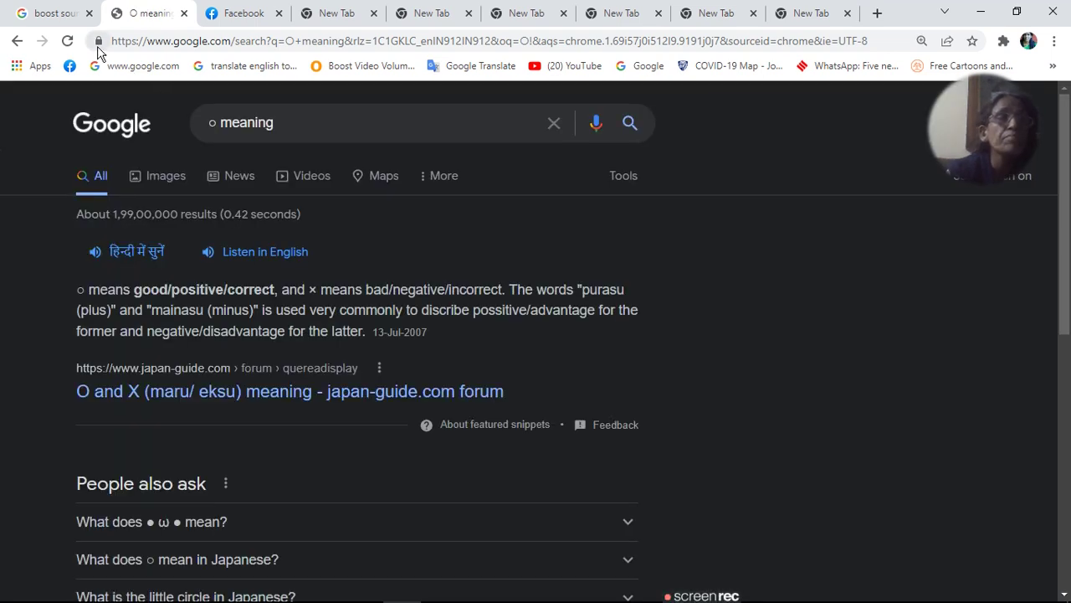
{"action": "left_click", "coordinate": [156, 42]}
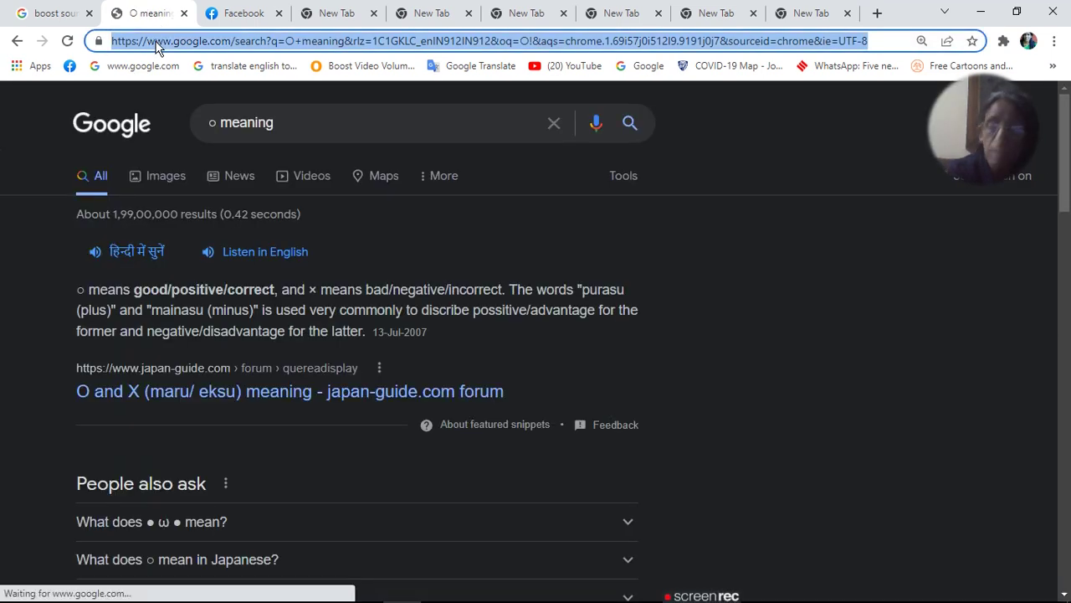
{"action": "type", "text": "!"}
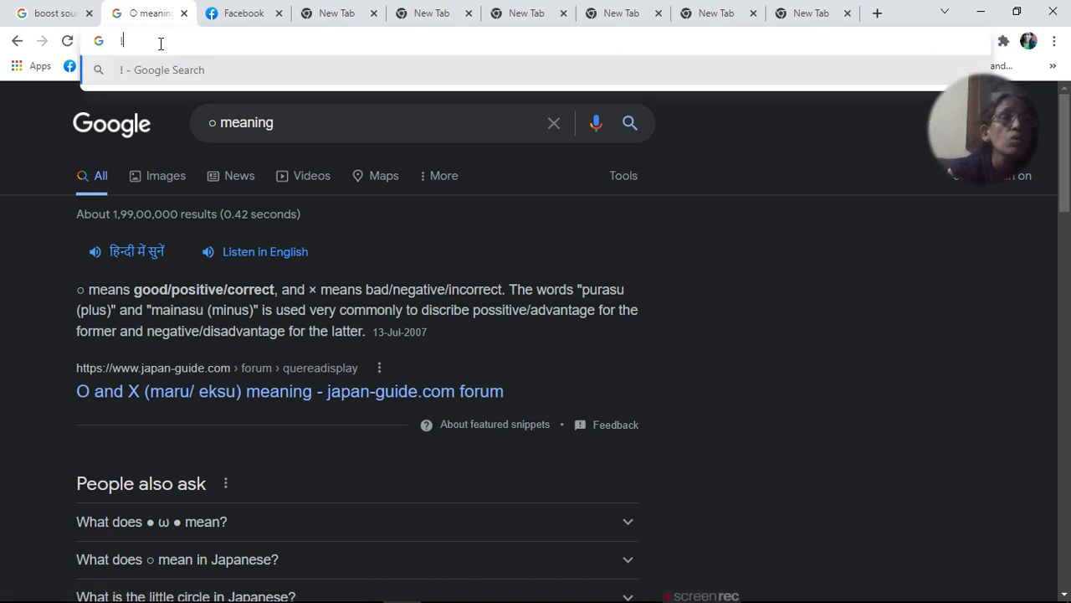
{"action": "type", "text": "!"}
- Load youtube.com in the first tab, then move from the Facebook tab to the next New Tab
{"action": "left_click", "coordinate": [52, 14]}
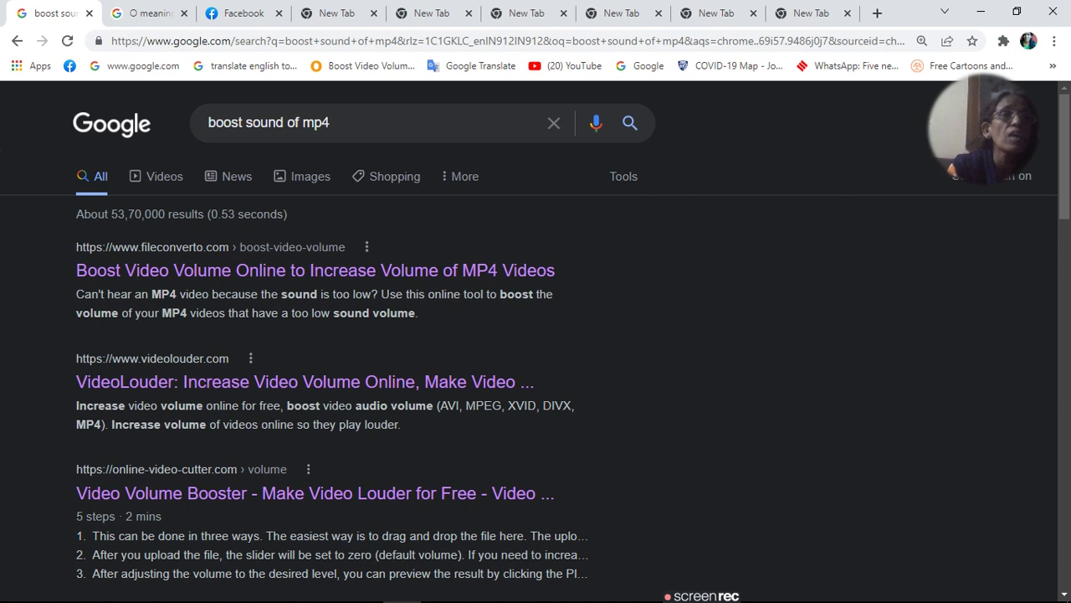
{"action": "left_click", "coordinate": [139, 41]}
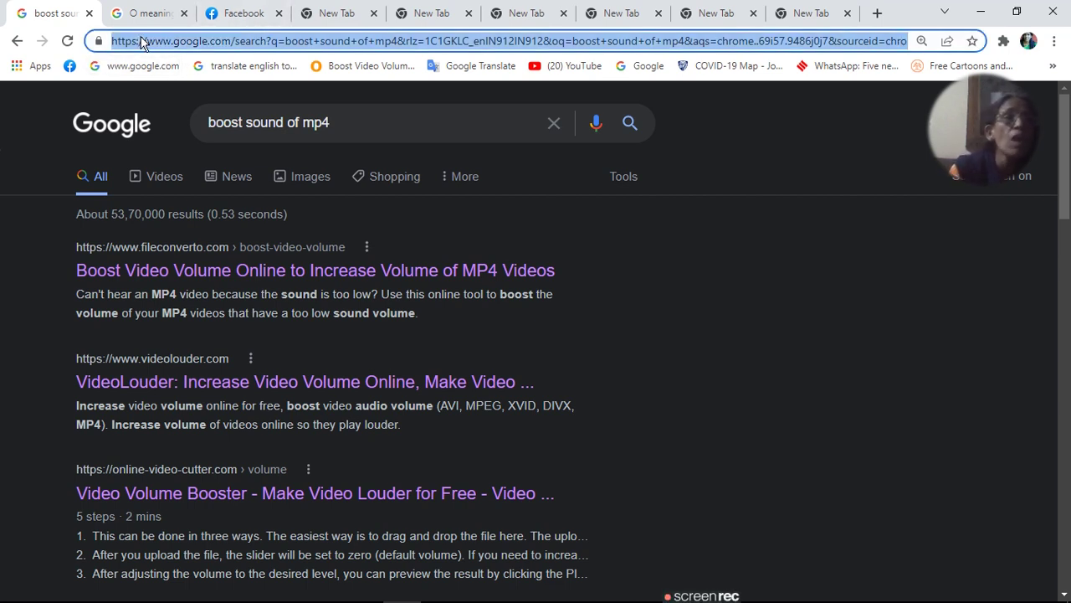
{"action": "type", "text": "youtube.co"}
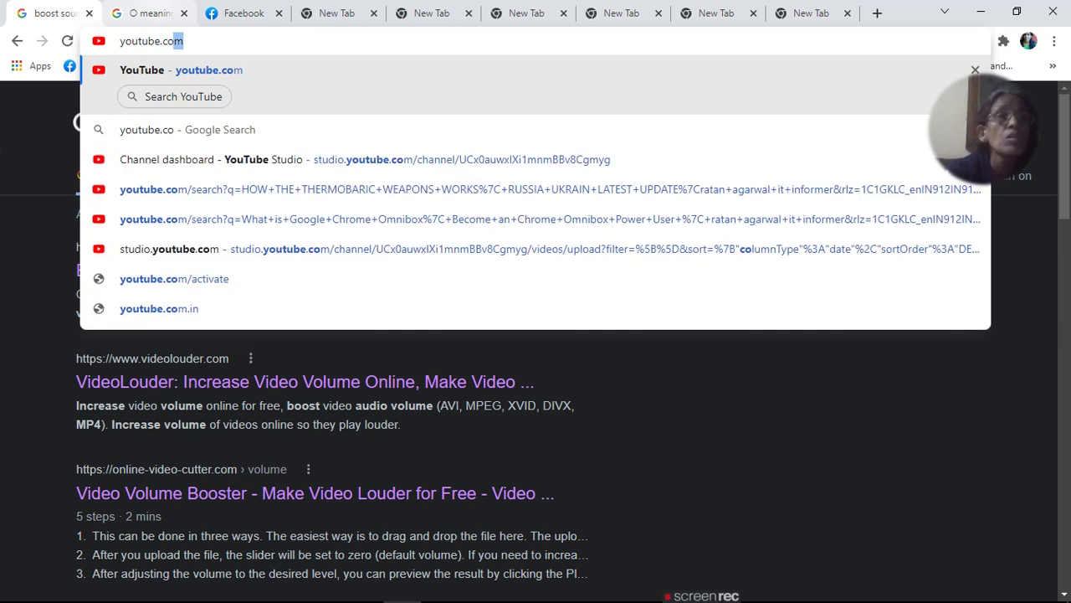
{"action": "key", "text": "Return"}
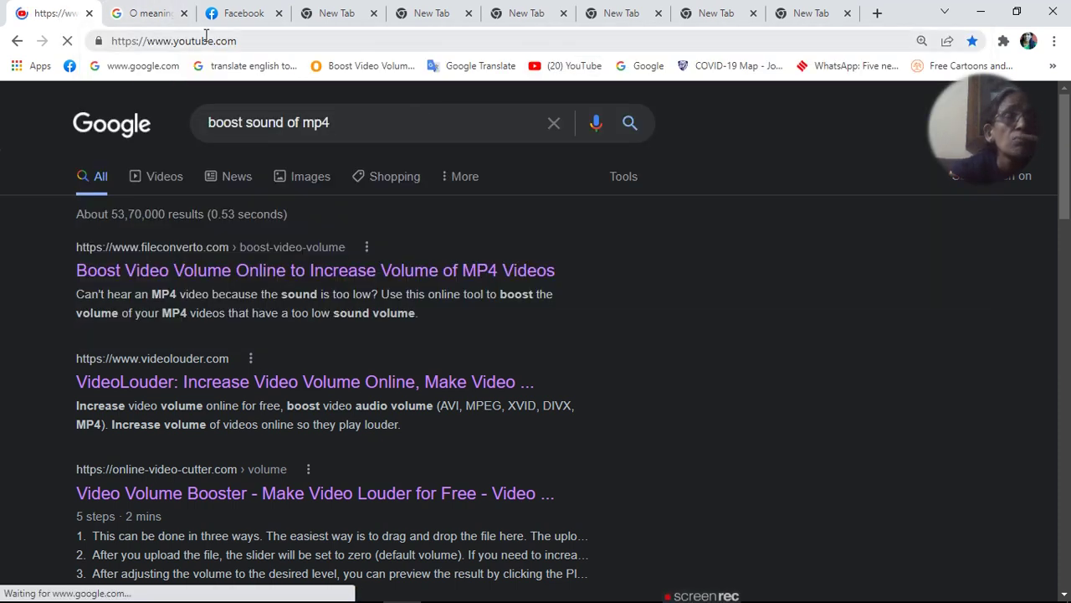
{"action": "left_click", "coordinate": [241, 41]}
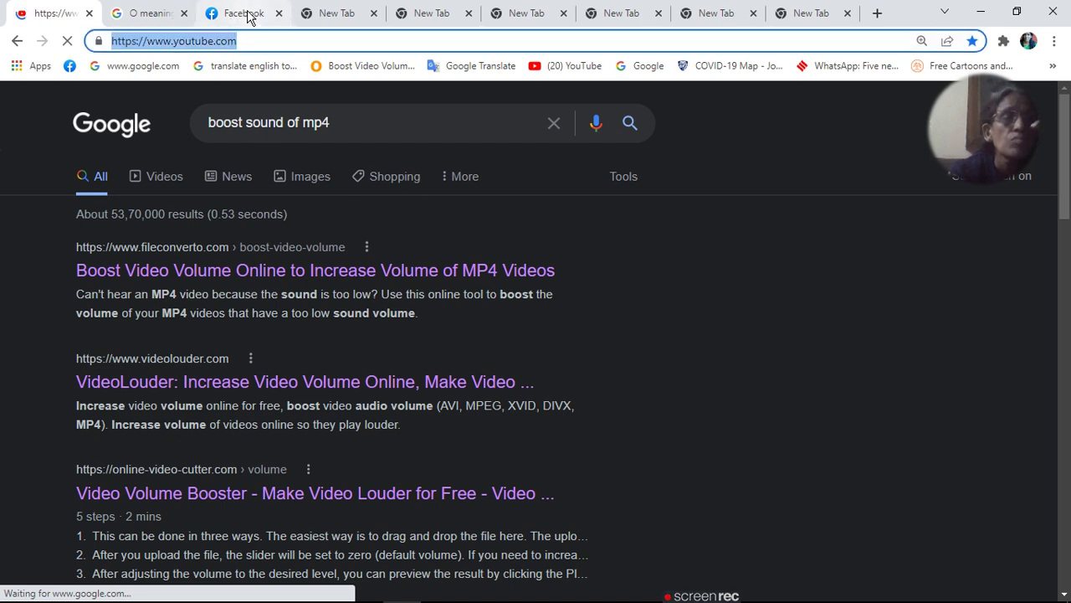
{"action": "left_click", "coordinate": [249, 17]}
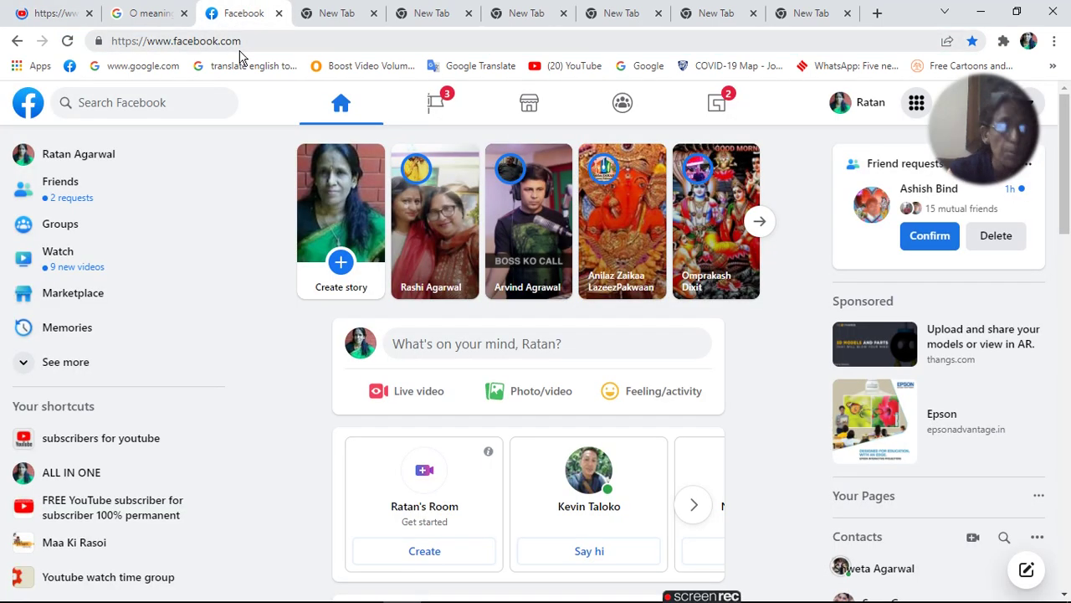
{"action": "key", "text": "ctrl+Tab"}
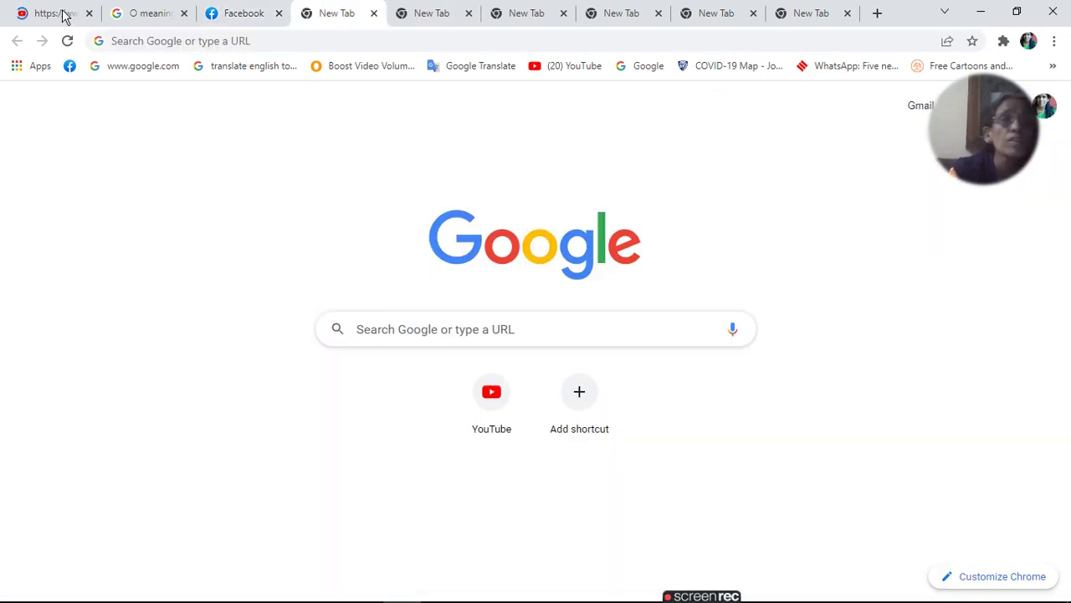
- Check the Word shortcuts document, then return to the Chrome window
{"action": "mouse_move", "coordinate": [429, 577]}
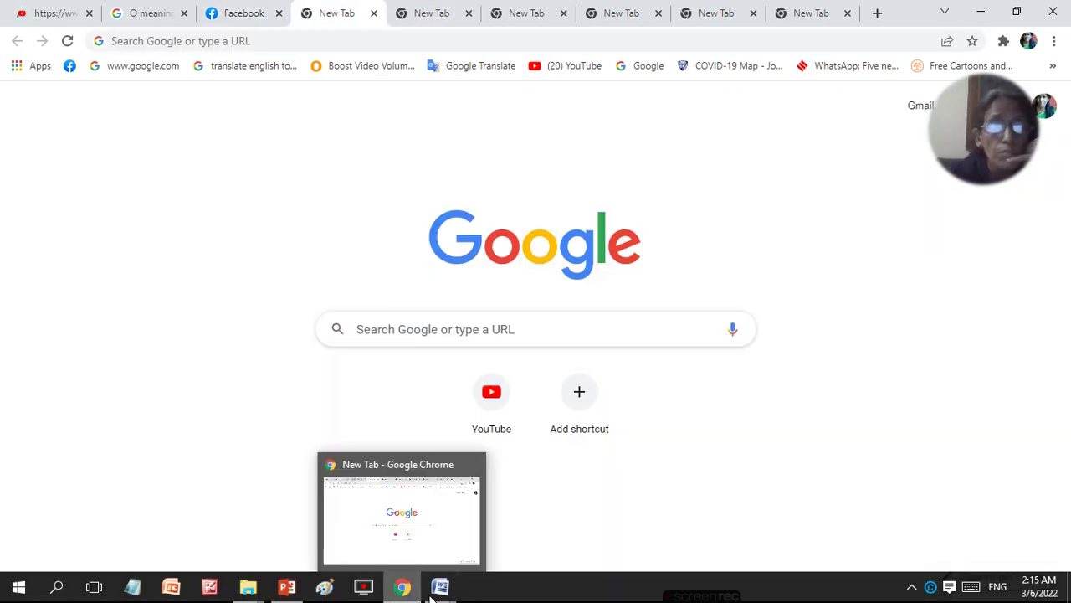
{"action": "left_click", "coordinate": [400, 551]}
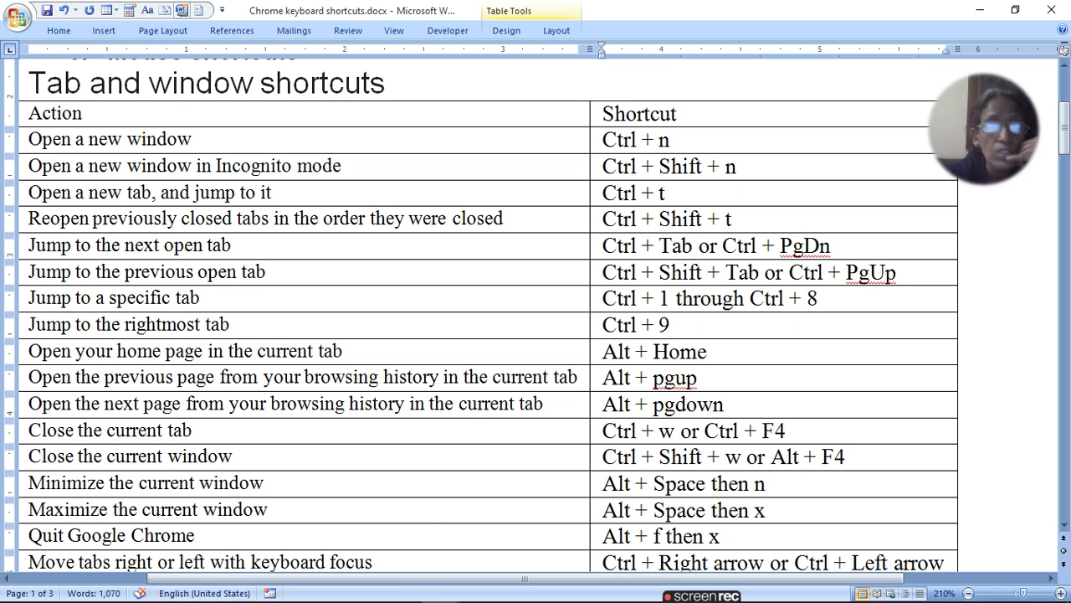
{"action": "mouse_move", "coordinate": [248, 586]}
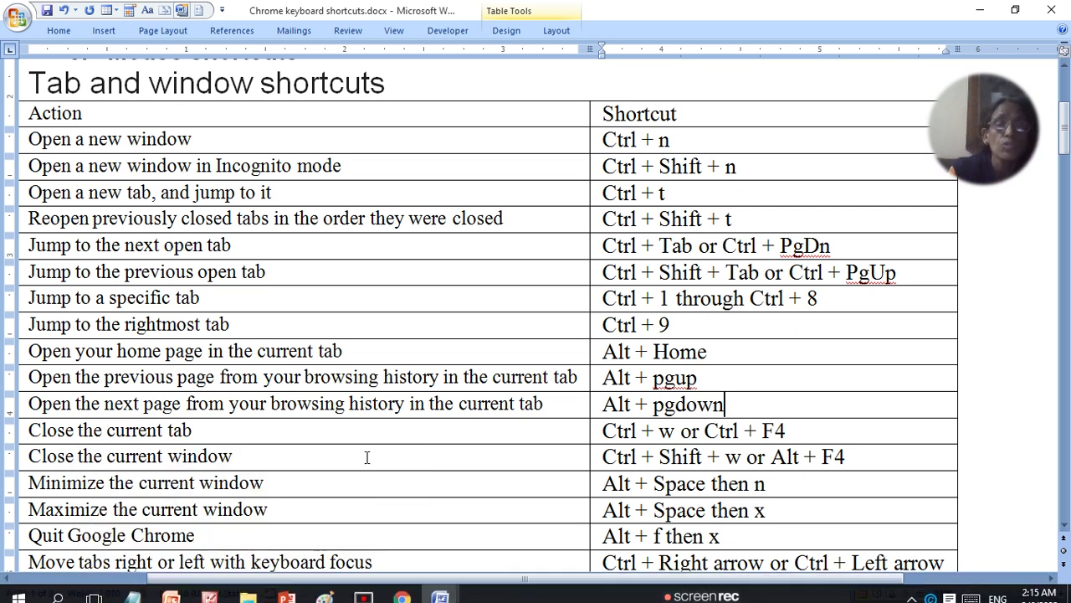
{"action": "mouse_move", "coordinate": [440, 585]}
{"action": "left_click", "coordinate": [403, 587]}
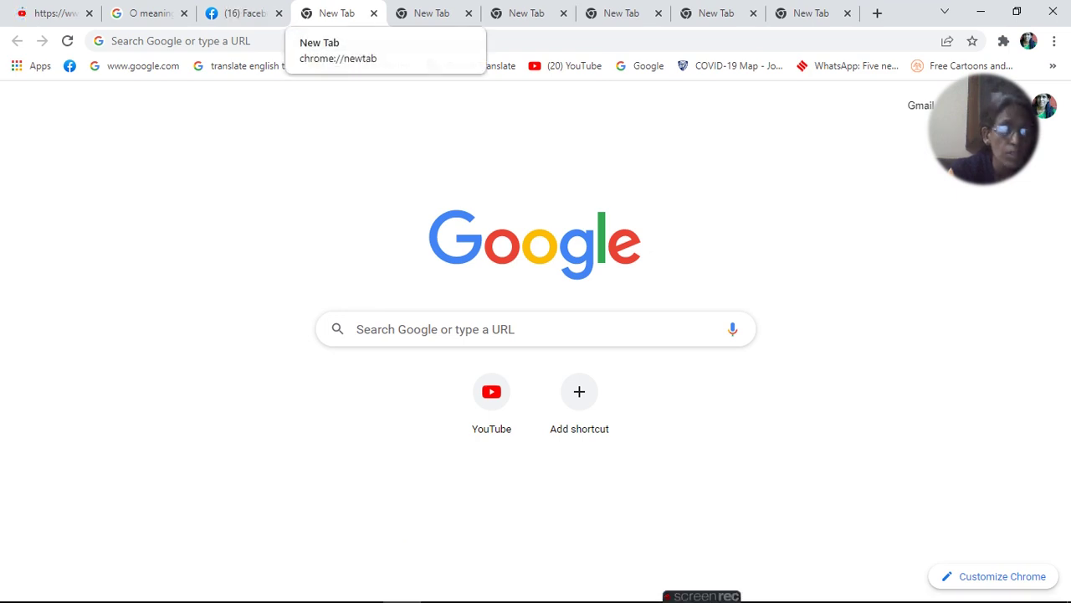
- Close three New Tabs with Ctrl+W, then close the whole Chrome window
{"action": "key", "text": "ctrl+w"}
{"action": "type", "text": "^"}
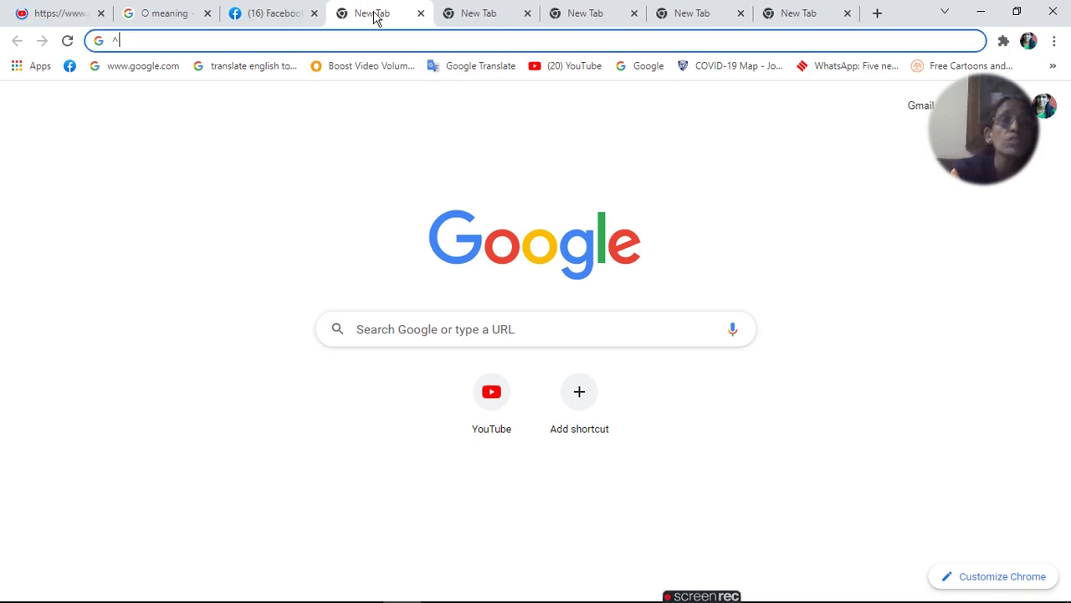
{"action": "key", "text": "ctrl+w"}
{"action": "key", "text": "ctrl+w"}
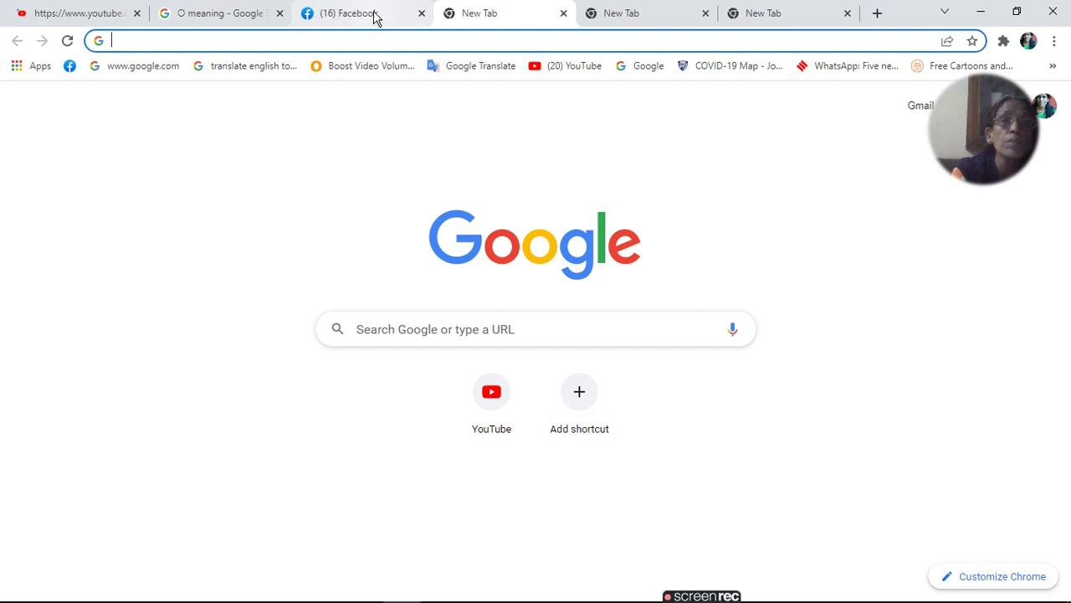
{"action": "key", "text": "ctrl+w"}
{"action": "key", "text": "ctrl+w"}
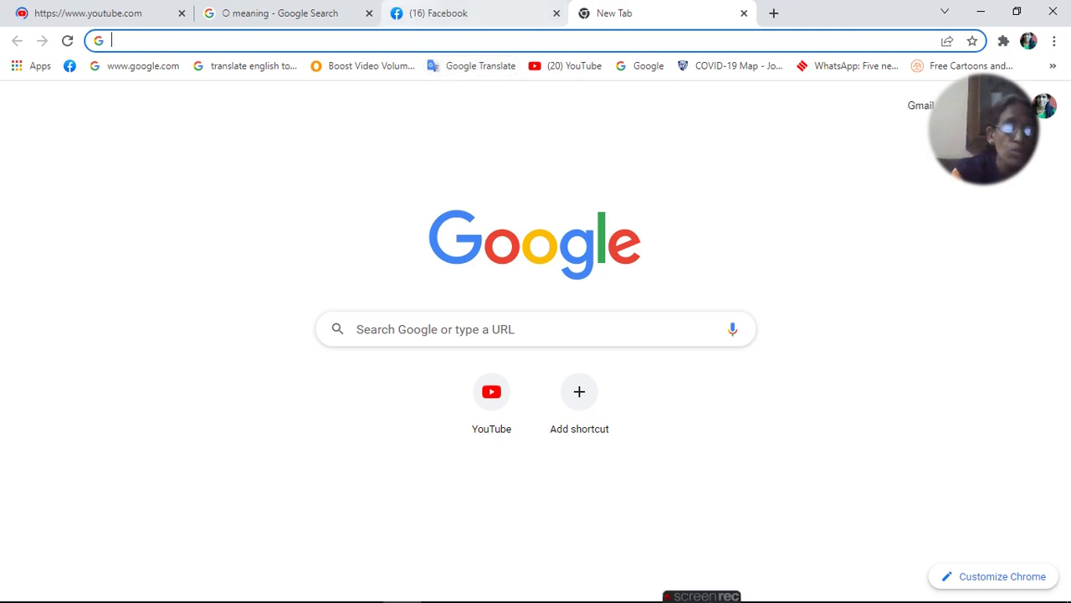
{"action": "key", "text": "alt+Tab"}
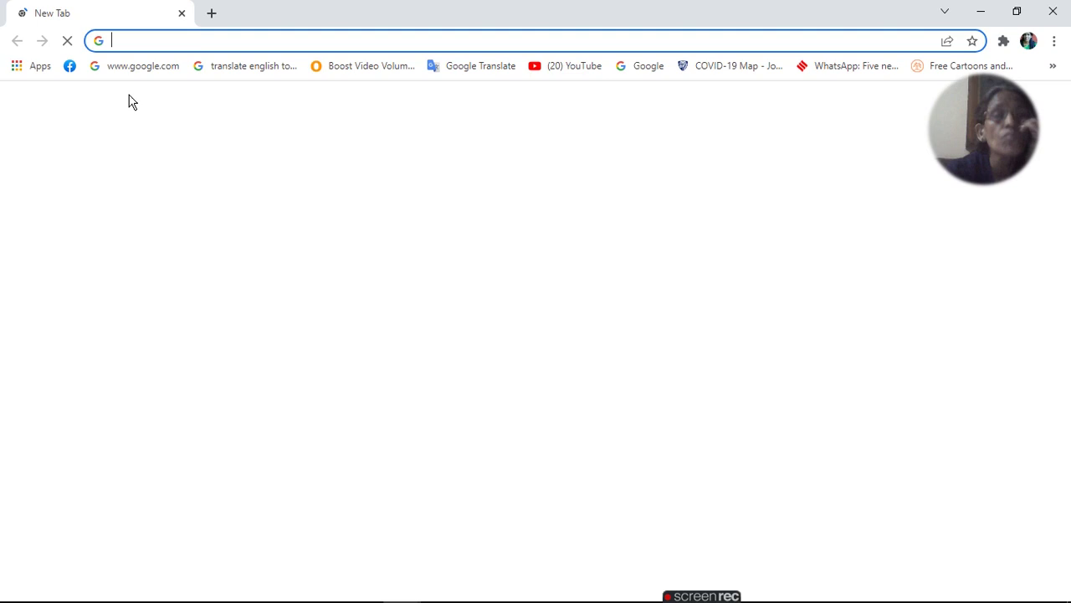
- View the Word shortcut table, then bring the single-tab Chrome window back to the front
{"action": "mouse_move", "coordinate": [440, 586]}
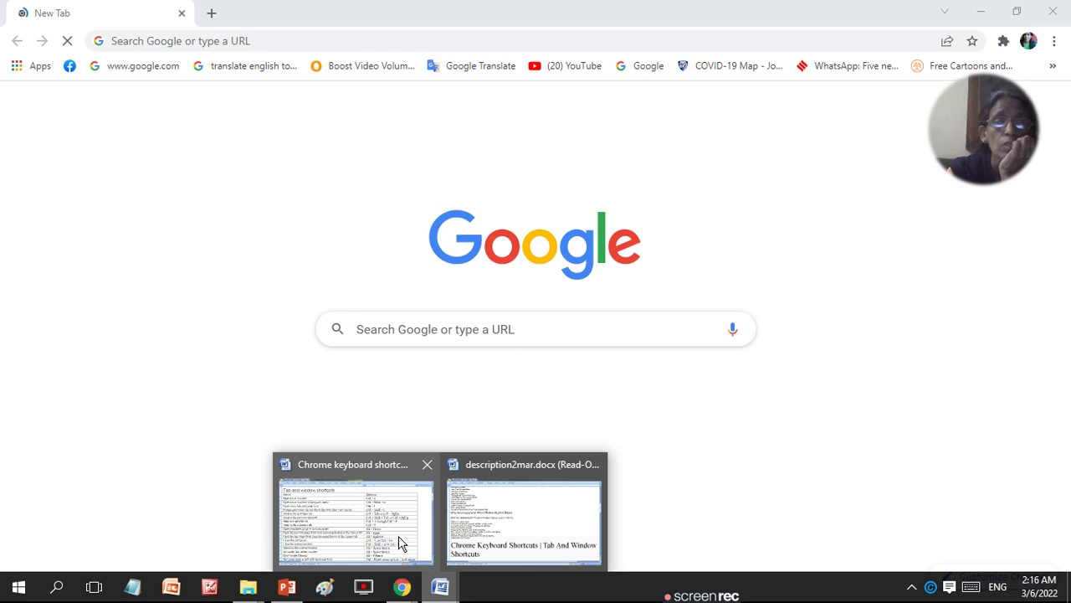
{"action": "left_click", "coordinate": [398, 535]}
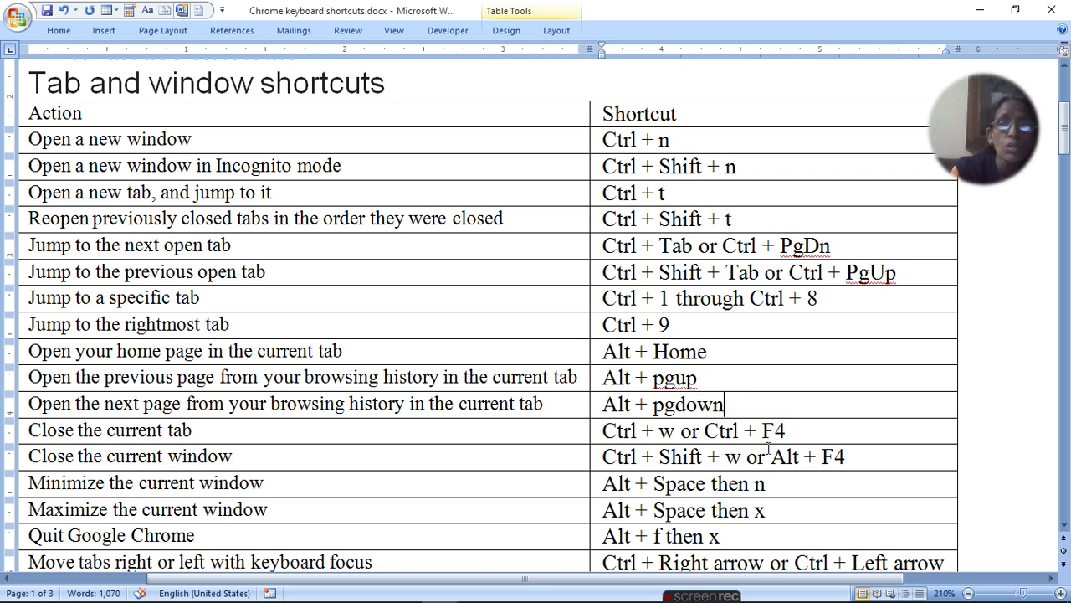
{"action": "mouse_move", "coordinate": [768, 601]}
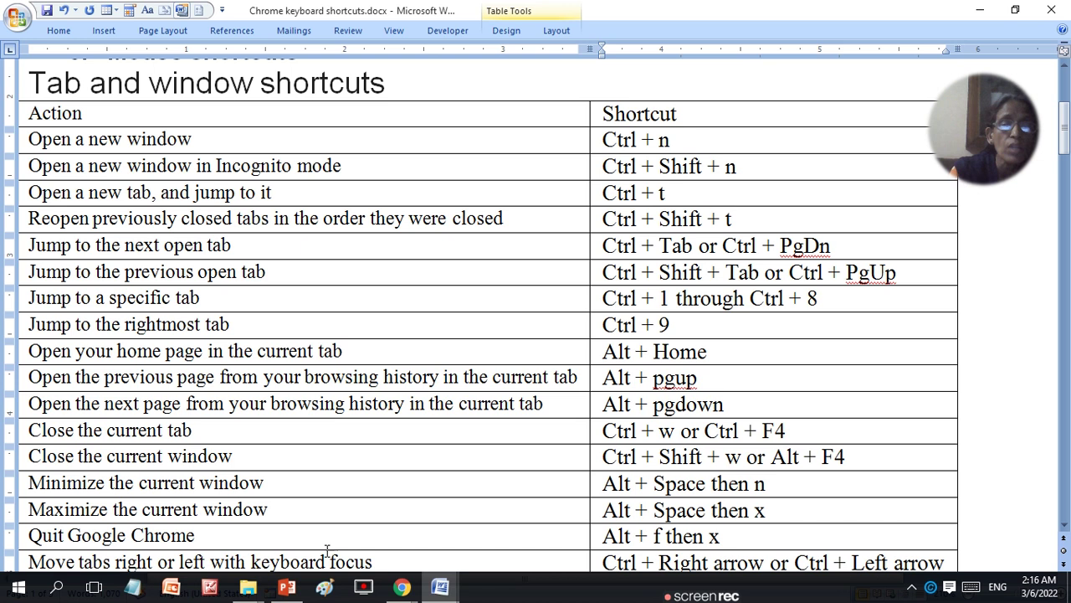
{"action": "left_click", "coordinate": [402, 587]}
- Show Chrome's recent-search list, then minimize and restore the Chrome window
{"action": "left_click", "coordinate": [147, 47]}
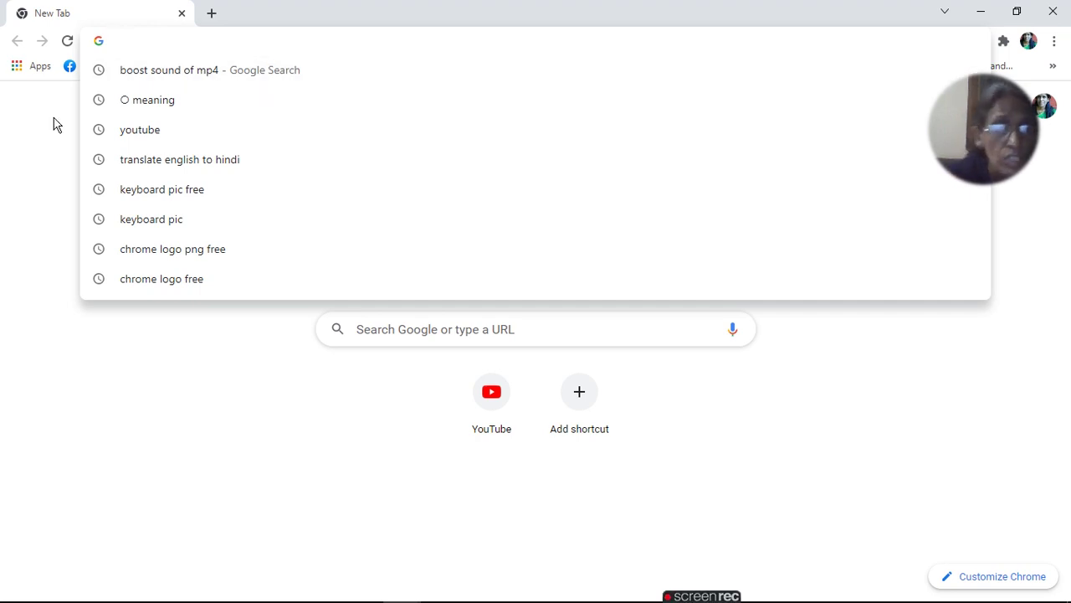
{"action": "key", "text": "alt+Tab"}
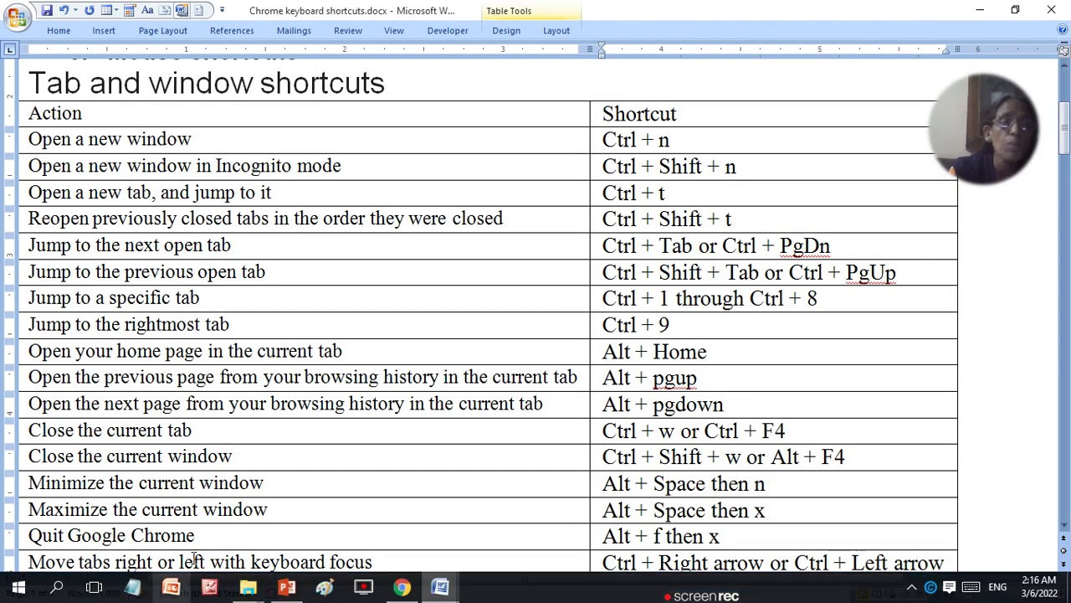
{"action": "left_click", "coordinate": [399, 590]}
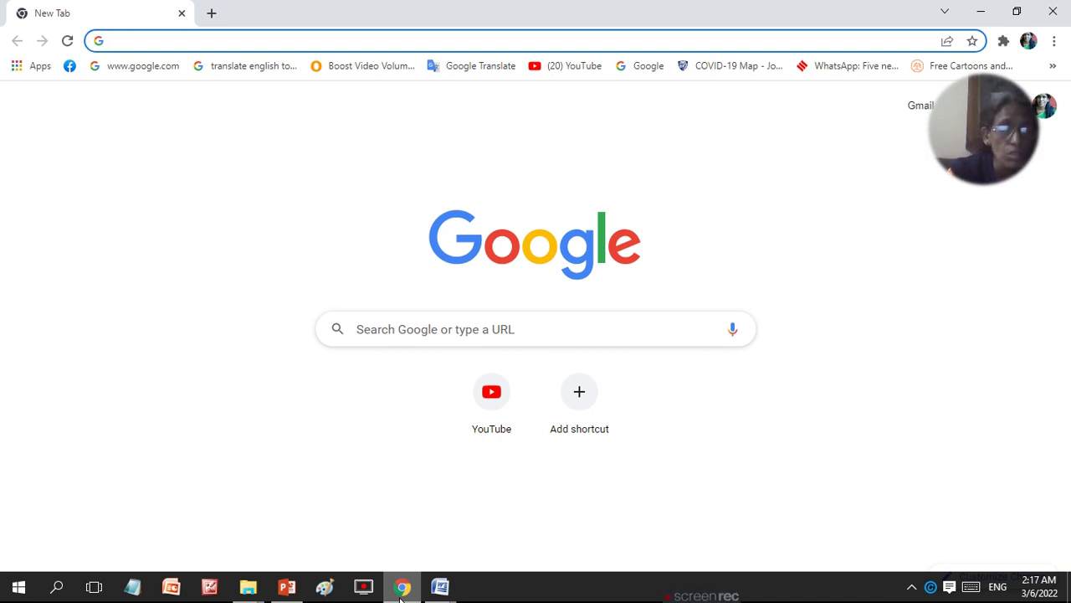
{"action": "left_click", "coordinate": [400, 588]}
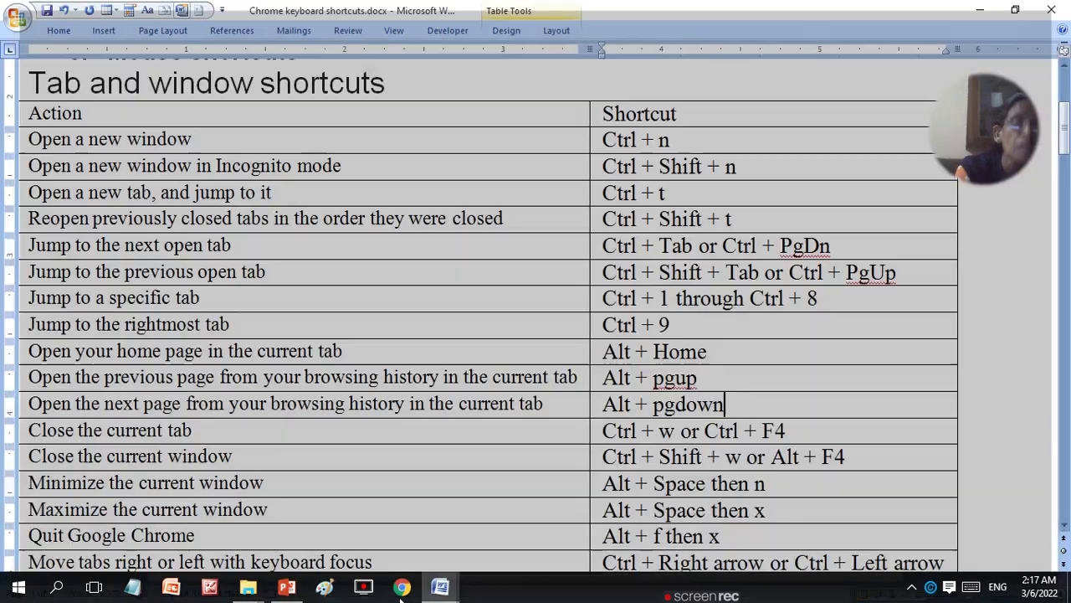